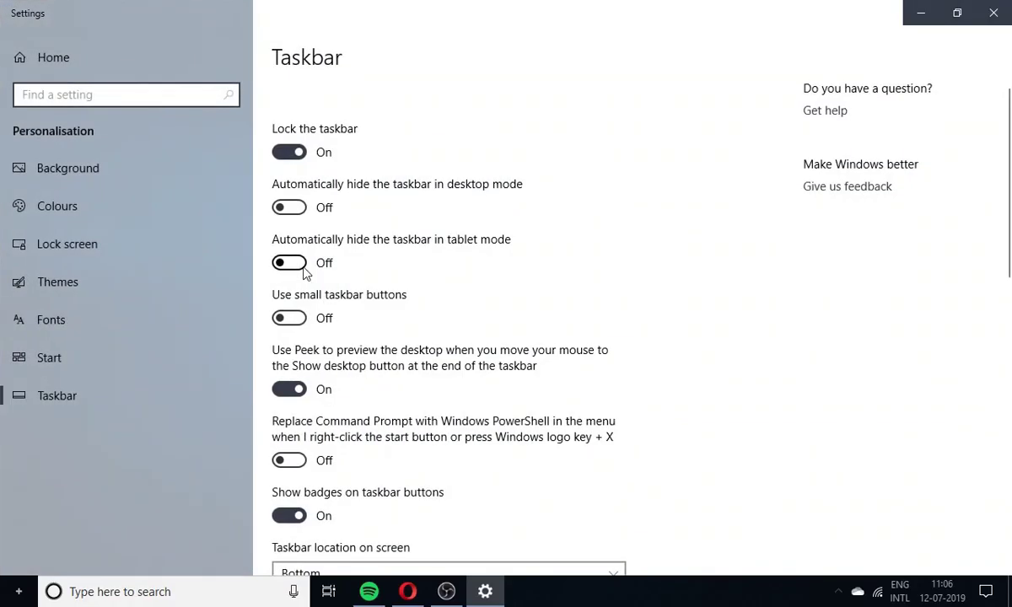
- Turn on automatic taskbar hiding in desktop mode and small taskbar buttons, and close Settings
click(289, 318)
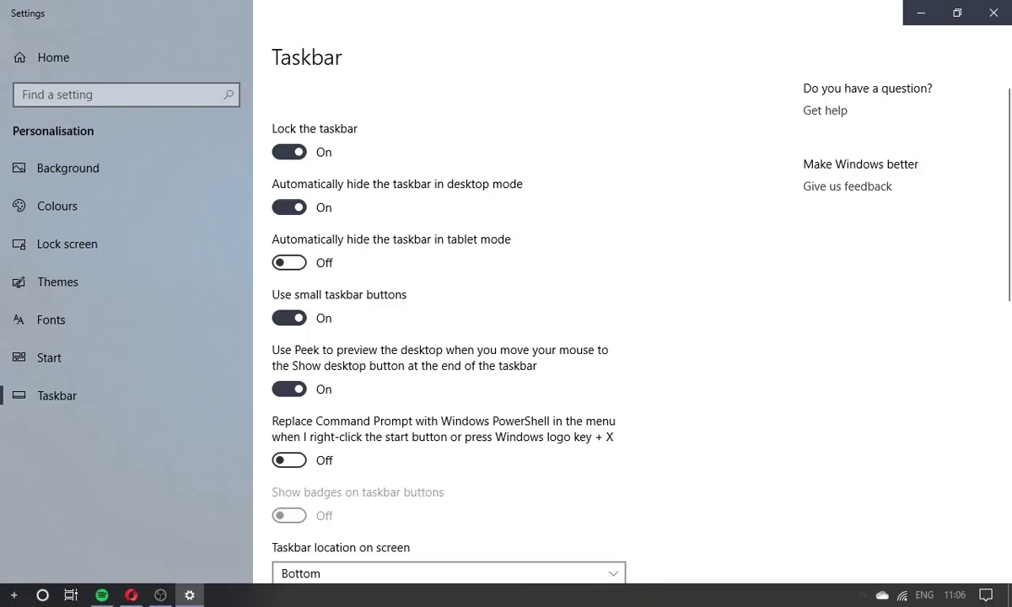
click(992, 12)
- Add the Links toolbar to the taskbar
right_click(729, 595)
mouse_move(725, 246)
click(611, 269)
- Unlock the taskbar, move the app icons to its centre beyond the Links toolbar, and lock it again
right_click(820, 601)
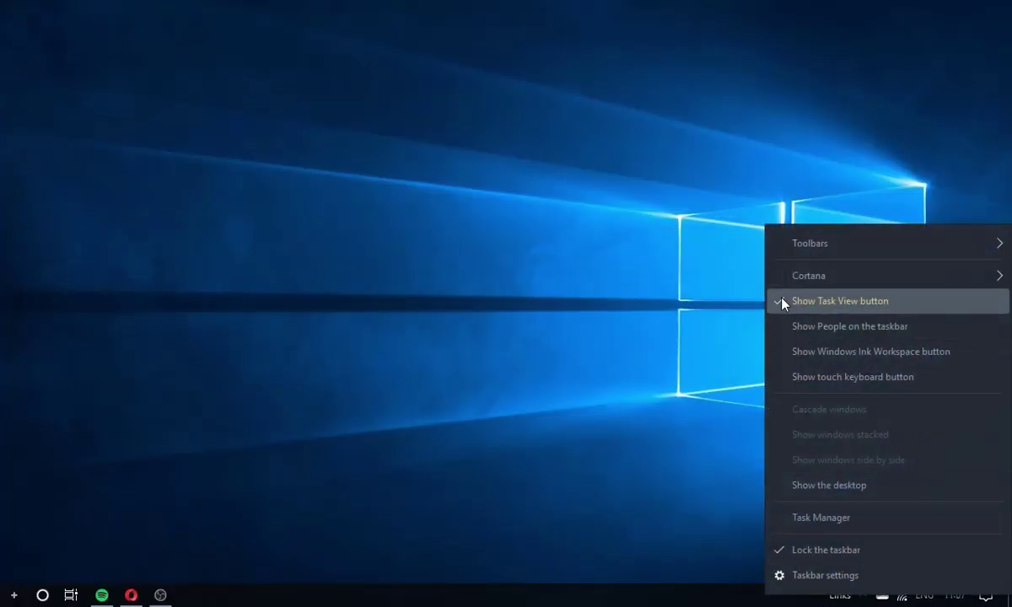
click(784, 549)
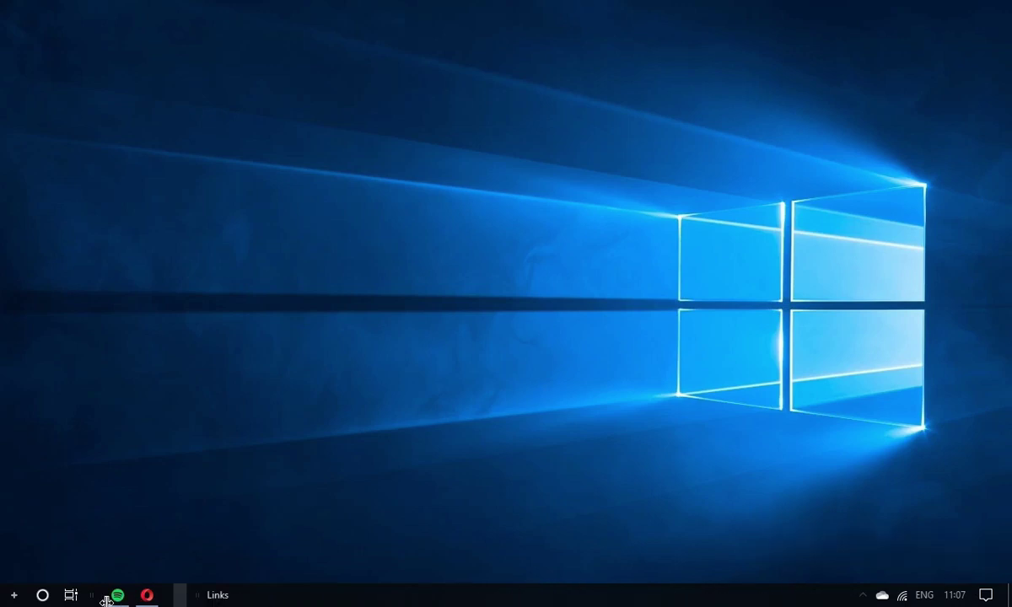
right_click(635, 595)
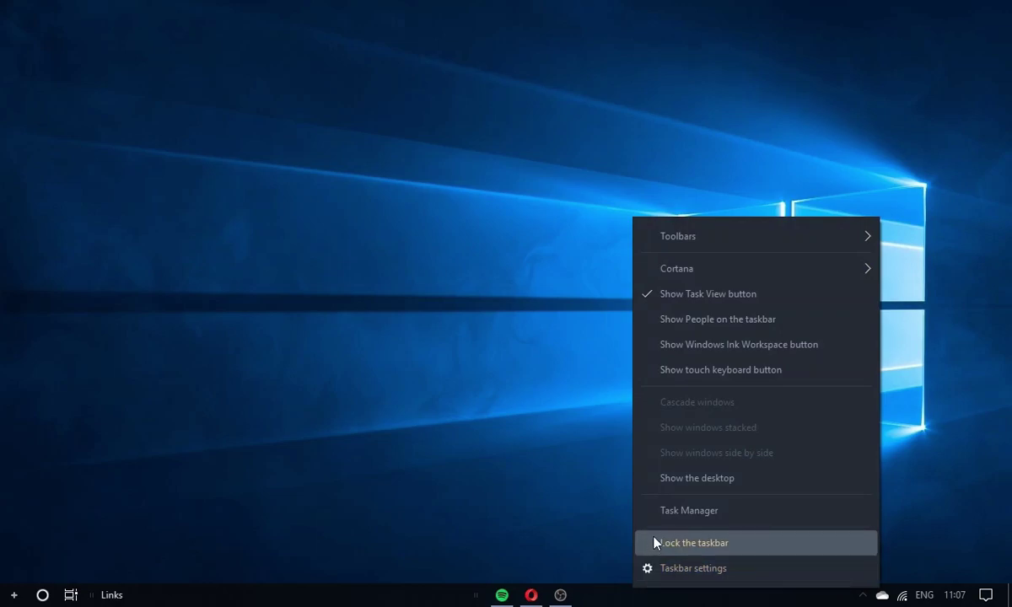
click(655, 545)
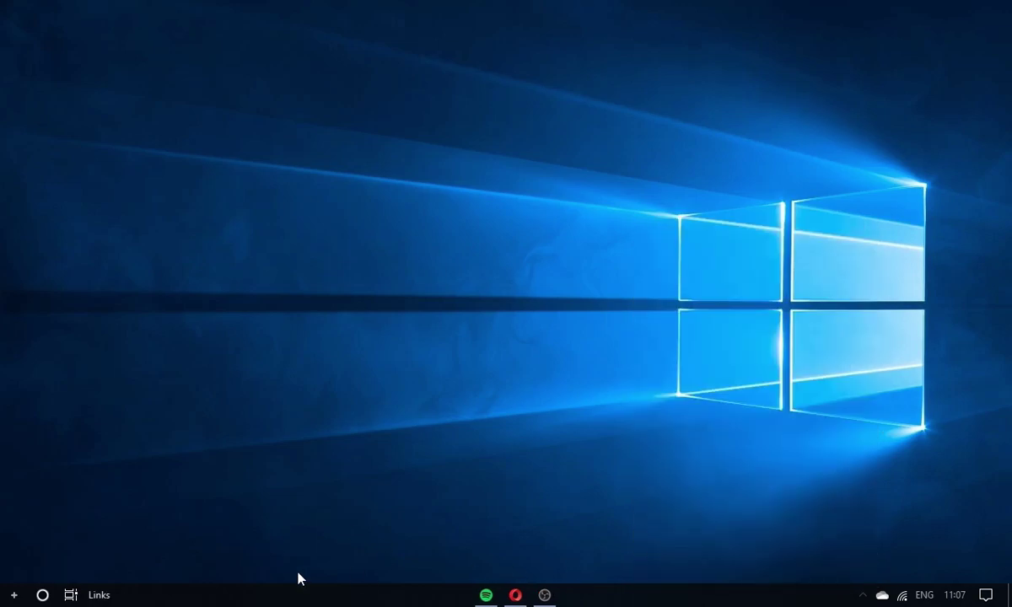
- Switch to the Opera browser and download the Rainmeter 4.3 final release to the Desktop as Rainmeter-4.3.exe
click(511, 600)
click(502, 579)
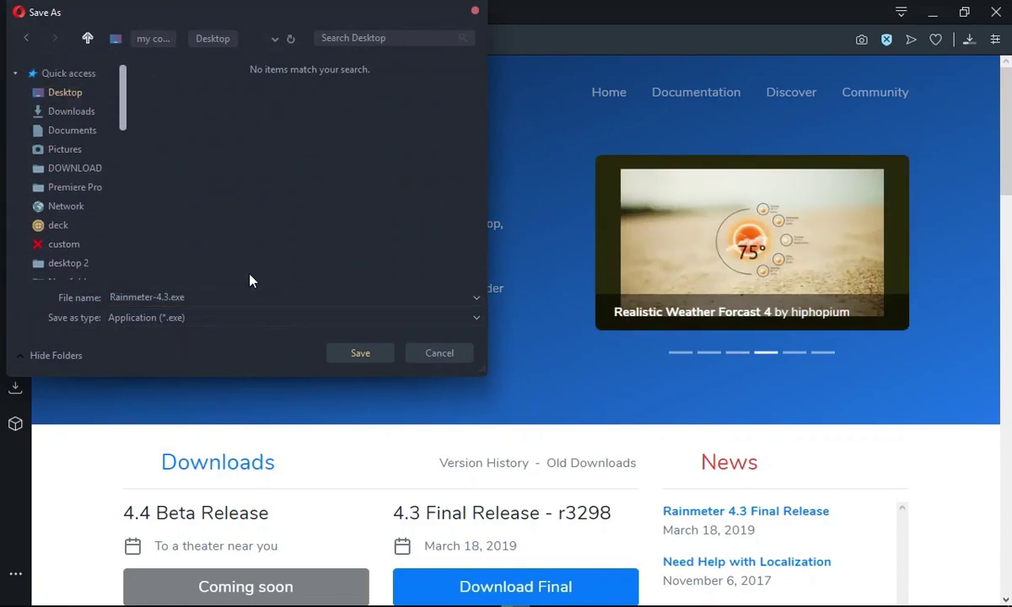
click(360, 355)
- Download all files of the astro folder from Google Drive
click(110, 11)
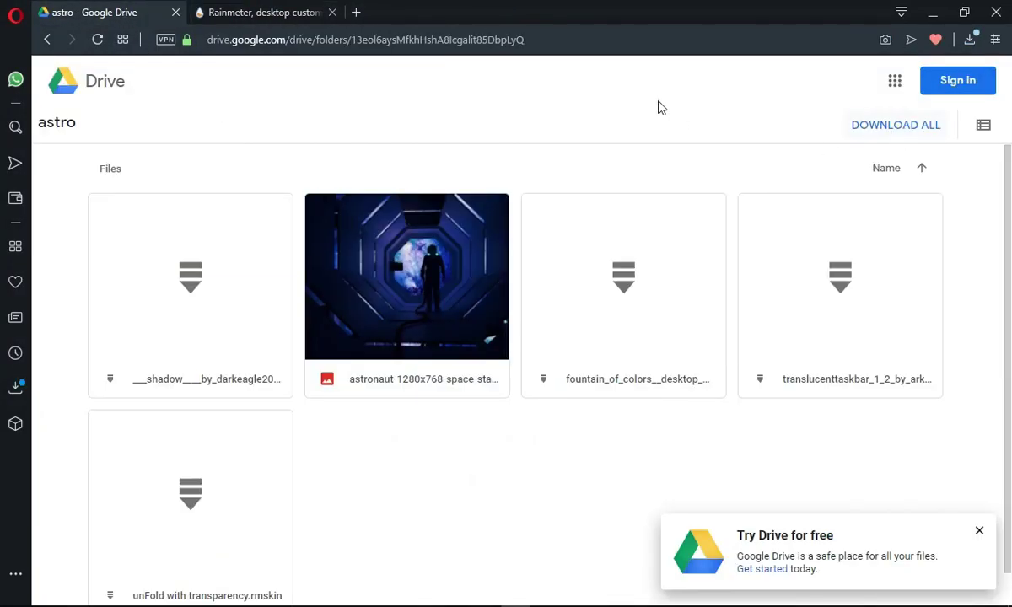
click(900, 126)
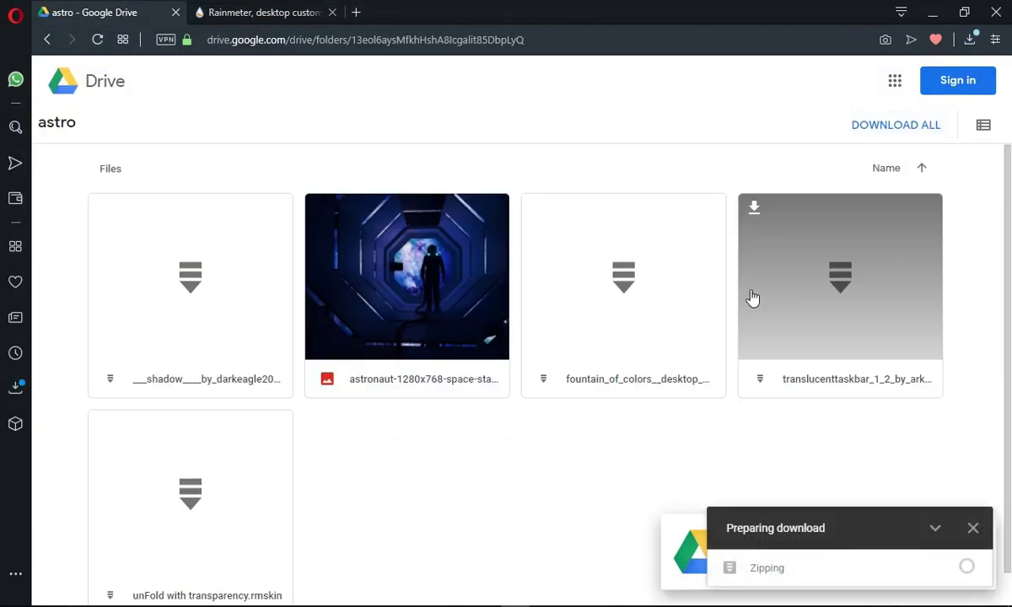
- Start the Rainmeter installer from the desktop and continue the setup in English
click(934, 11)
double_click(25, 27)
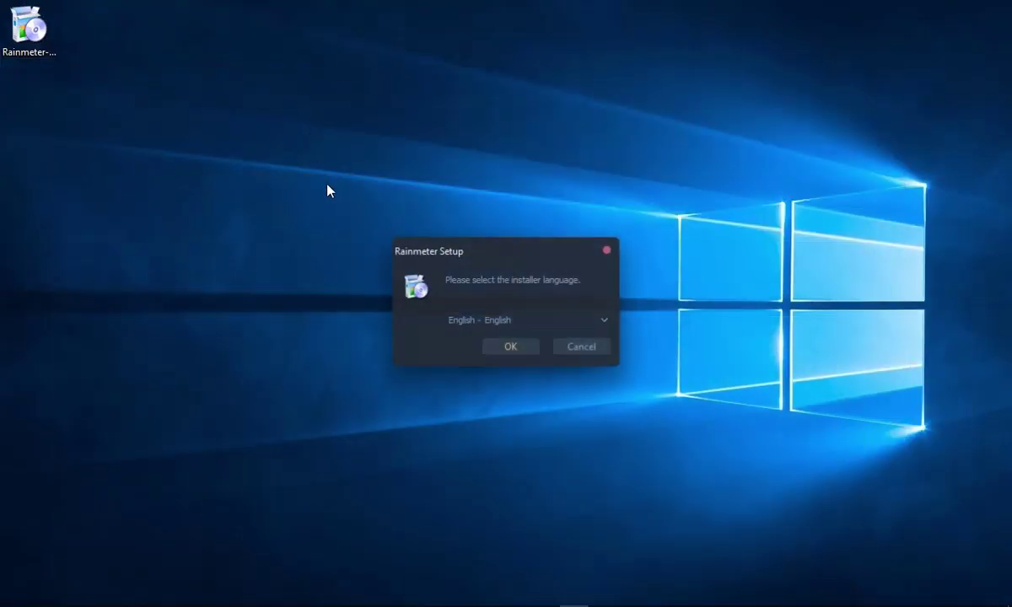
click(507, 347)
click(582, 437)
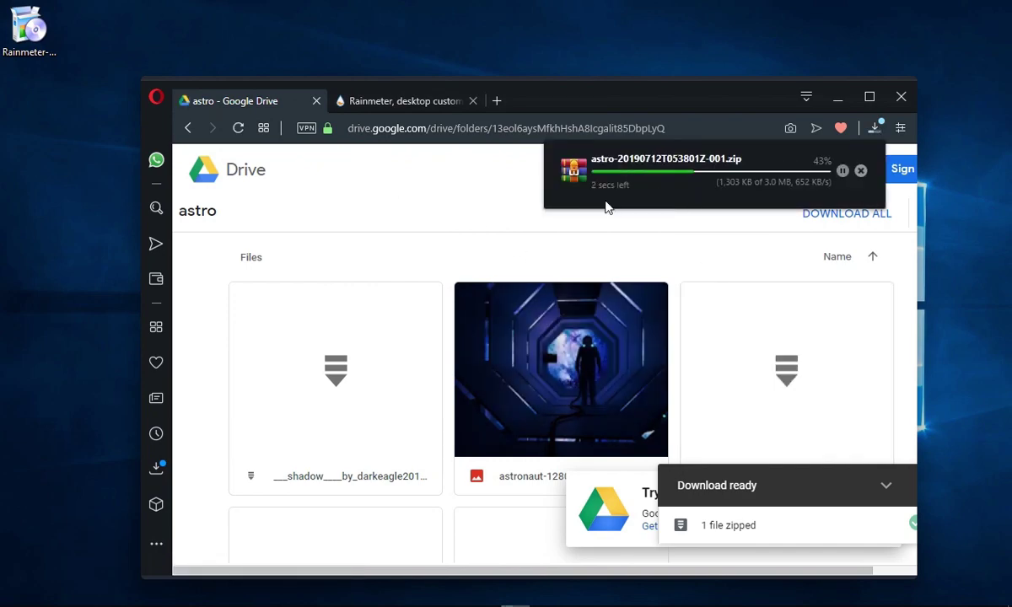
- Transfer the downloaded astro zip archive from its download folder to the desktop and close the browser
click(875, 127)
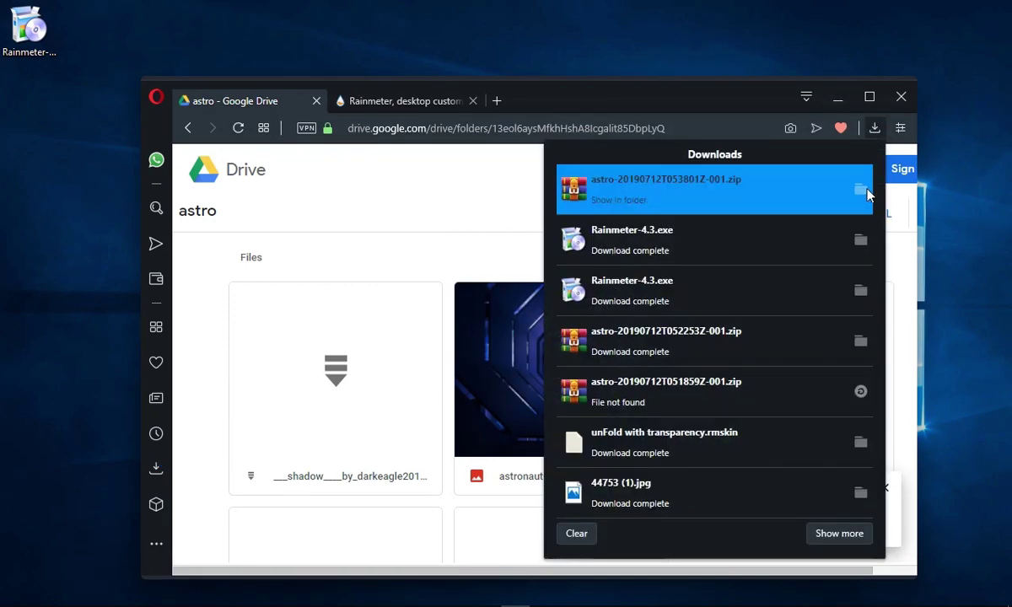
click(815, 178)
right_click(280, 278)
click(310, 514)
key(alt+F4)
right_click(264, 11)
click(278, 74)
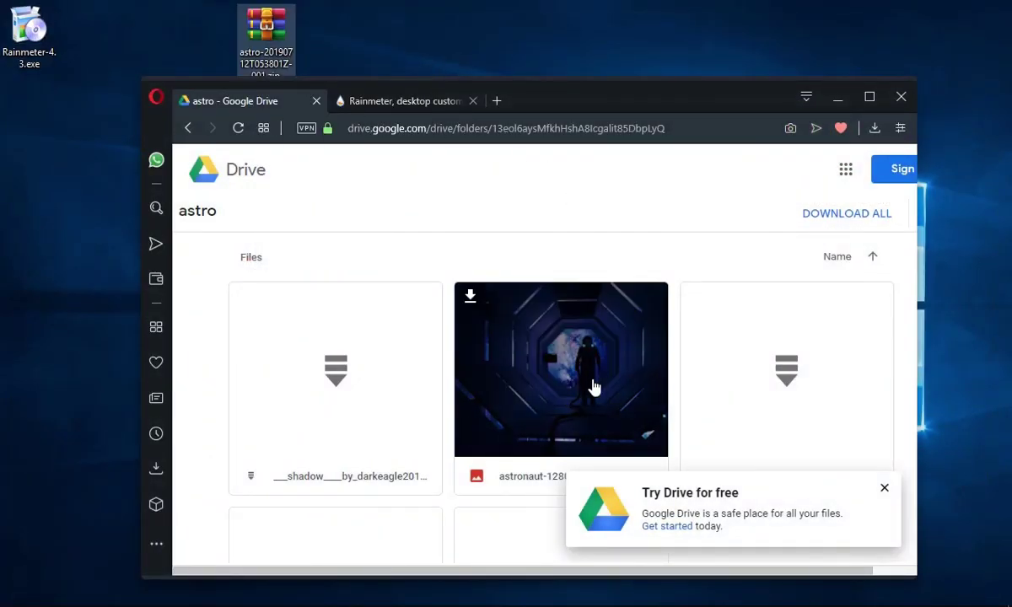
click(903, 94)
- Install the 64-bit version of Rainmeter in C:\Program Files\Rainmeter with launch on startup enabled
click(582, 357)
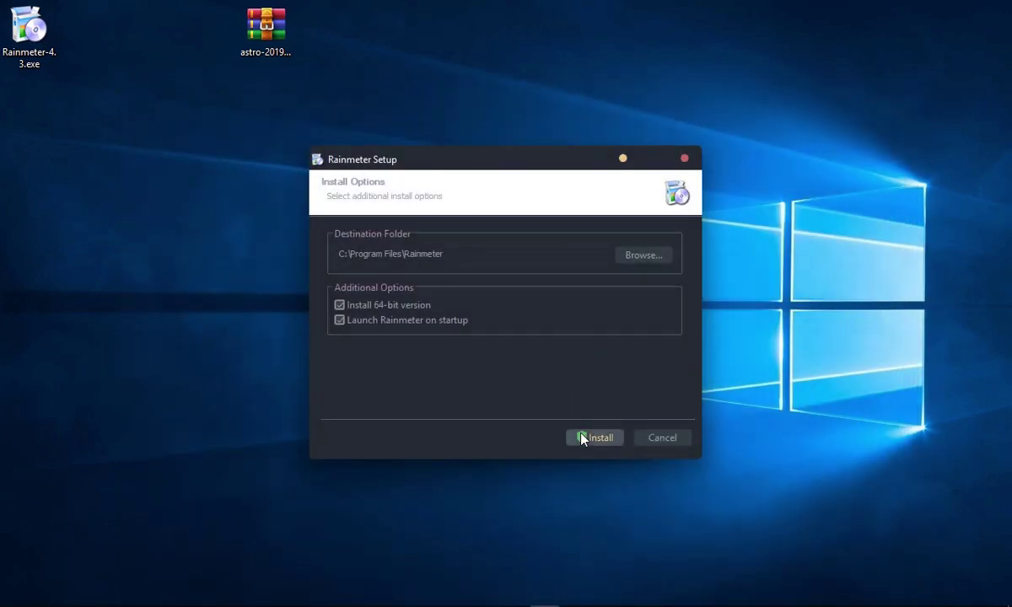
click(582, 439)
- Unload all default Rainmeter skins from the desktop, including the System and clock widgets
right_click(608, 309)
click(649, 486)
right_click(865, 190)
click(899, 357)
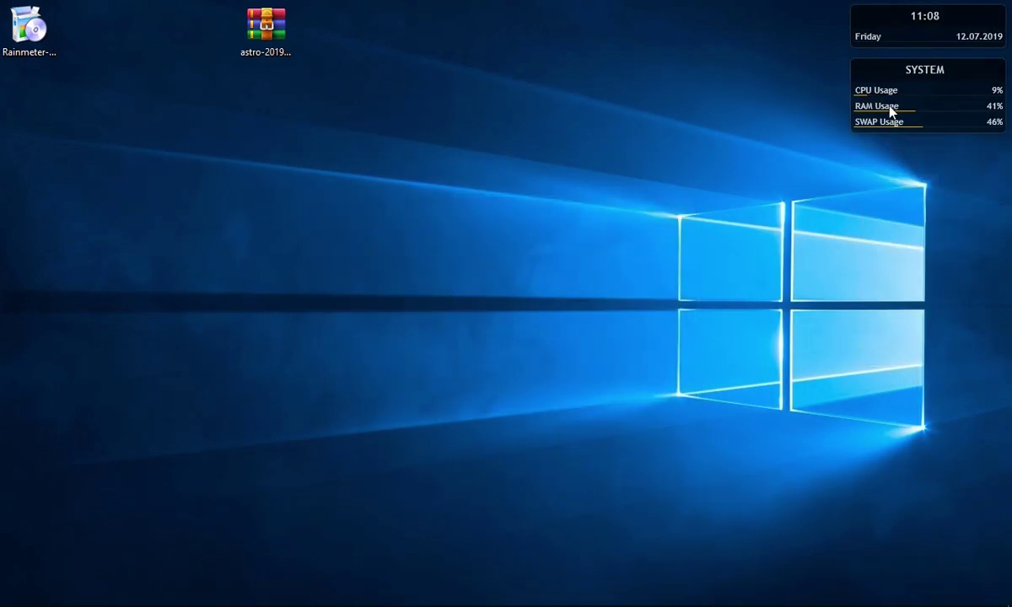
right_click(877, 108)
click(929, 284)
right_click(856, 39)
click(899, 214)
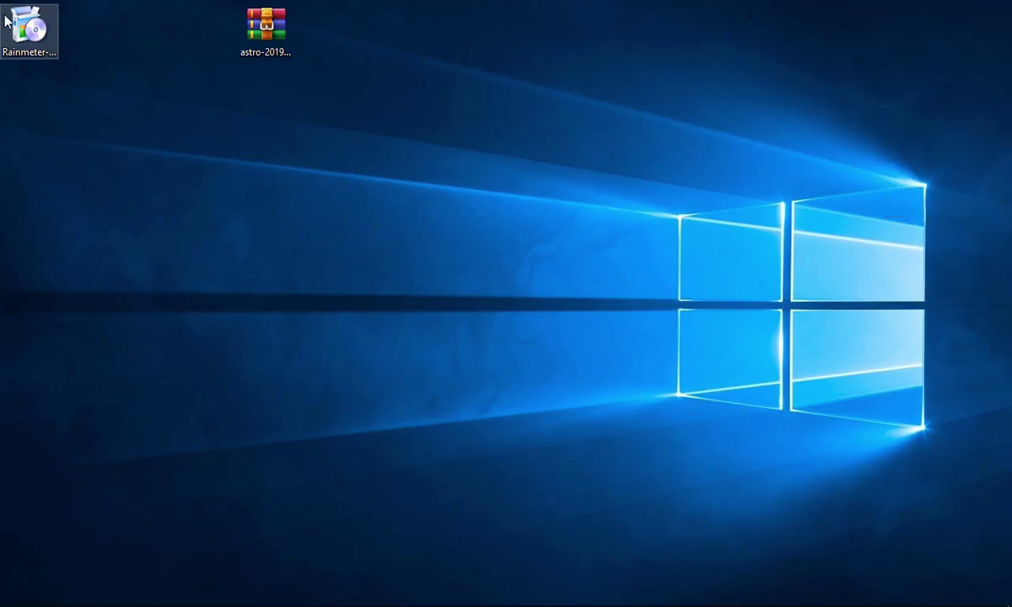
- Delete the Rainmeter installer file from the desktop
key(Delete)
click(565, 375)
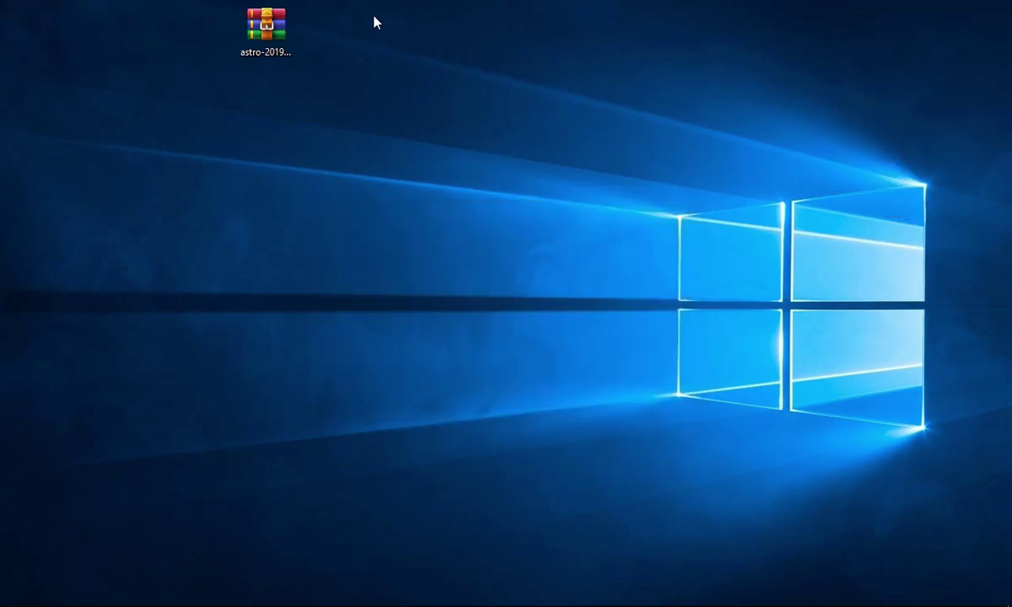
- Extract the astro archive to the Desktop and close the archive window
double_click(257, 38)
click(165, 145)
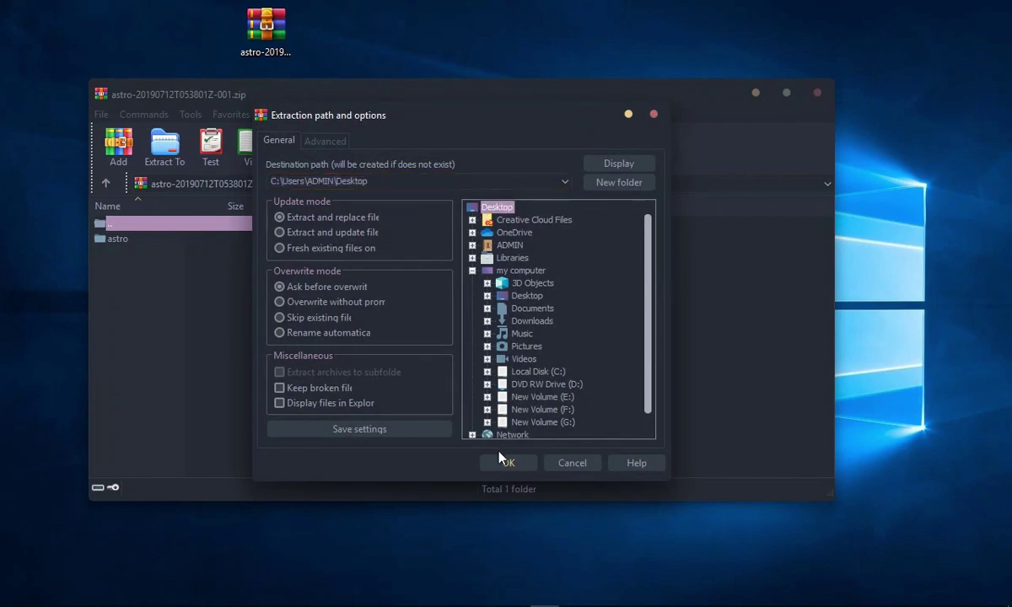
click(506, 462)
click(817, 92)
- Delete the astro zip archive from the desktop
click(265, 30)
key(Delete)
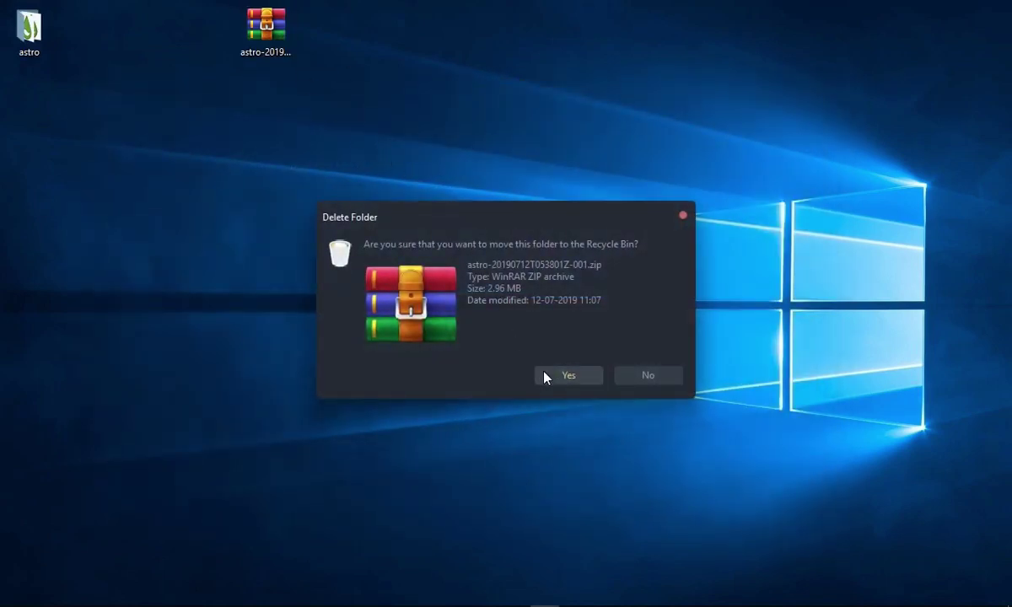
click(556, 376)
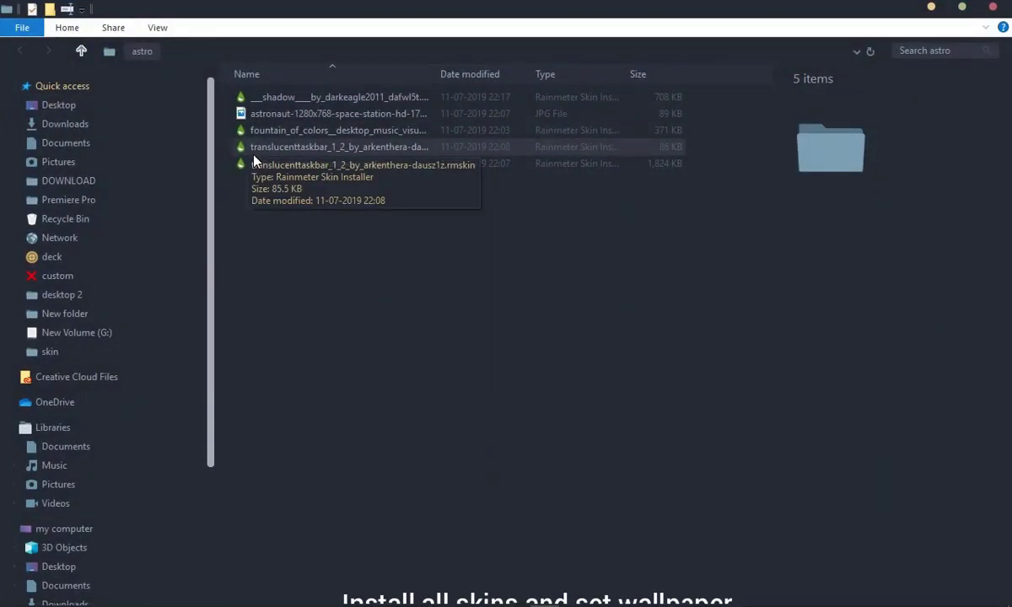
- Install the unFold with transparency and TranslucentTaskbar skin packages from the astro folder
double_click(245, 163)
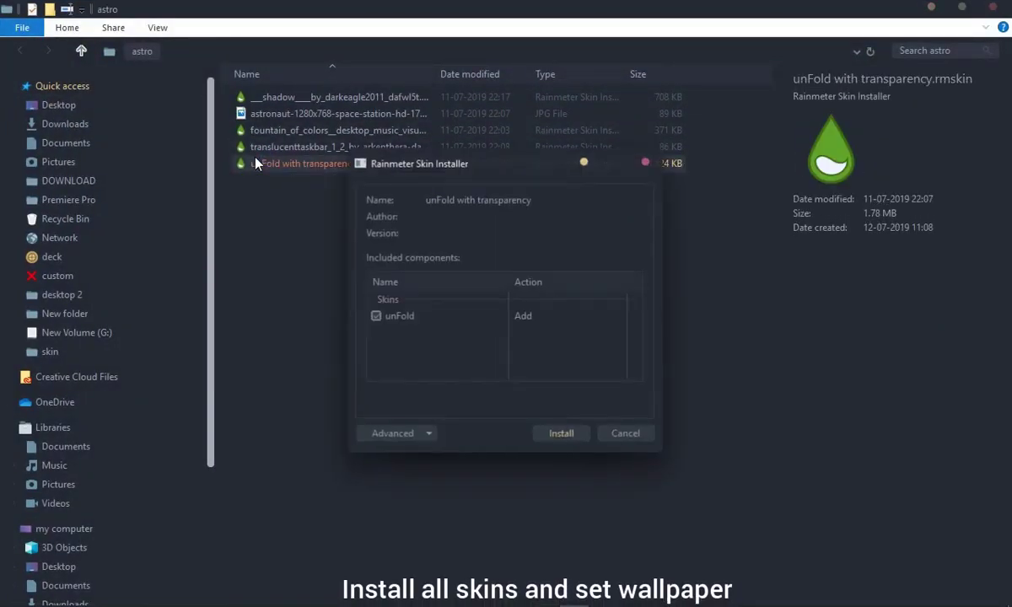
click(556, 435)
double_click(310, 147)
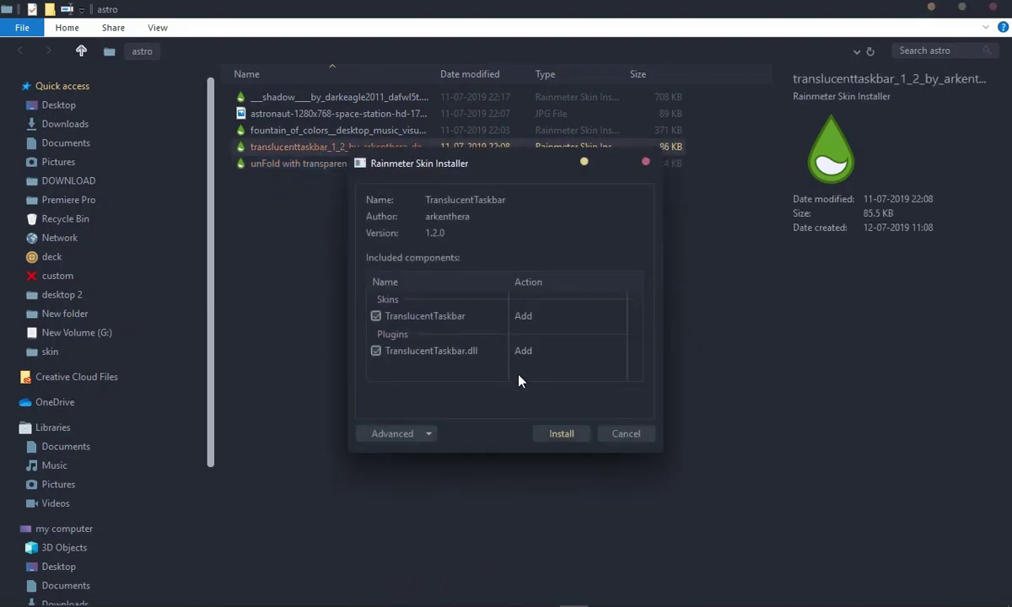
click(558, 432)
- Install the Fountain of Colors and Shadow skin packages without loading the included skins or applying the included layout
double_click(308, 133)
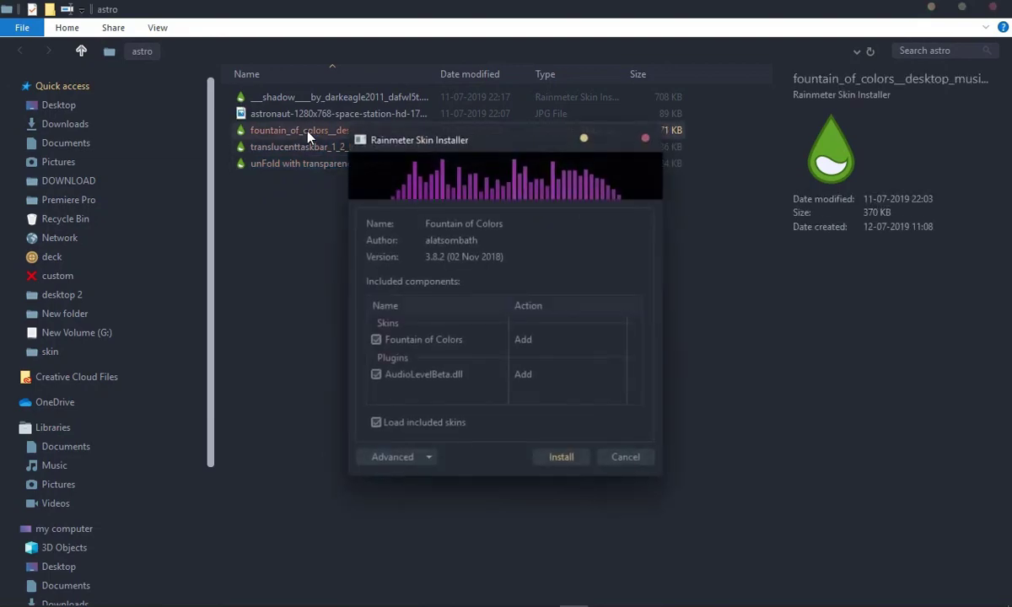
click(561, 457)
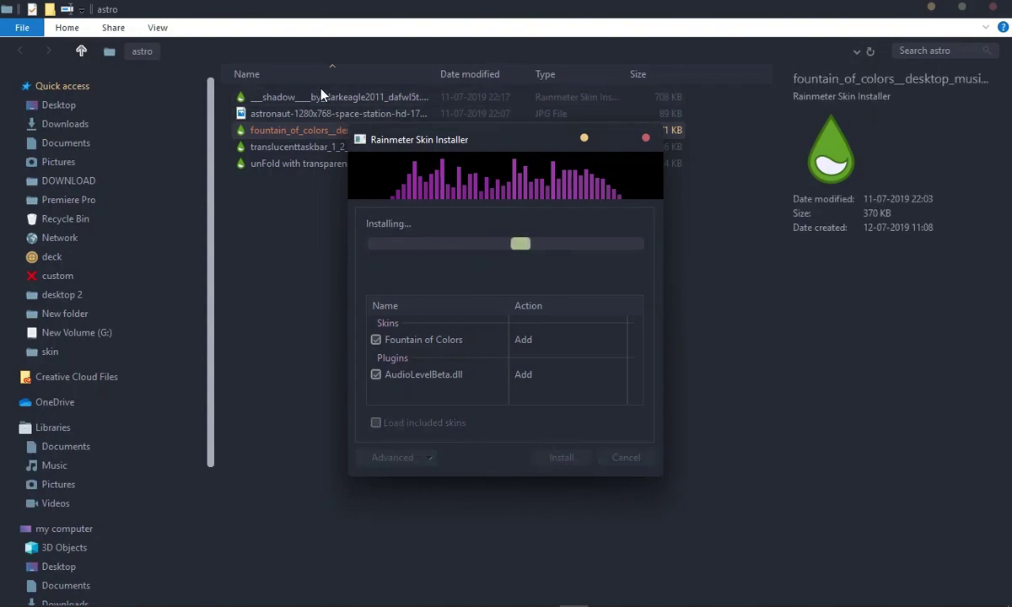
double_click(300, 96)
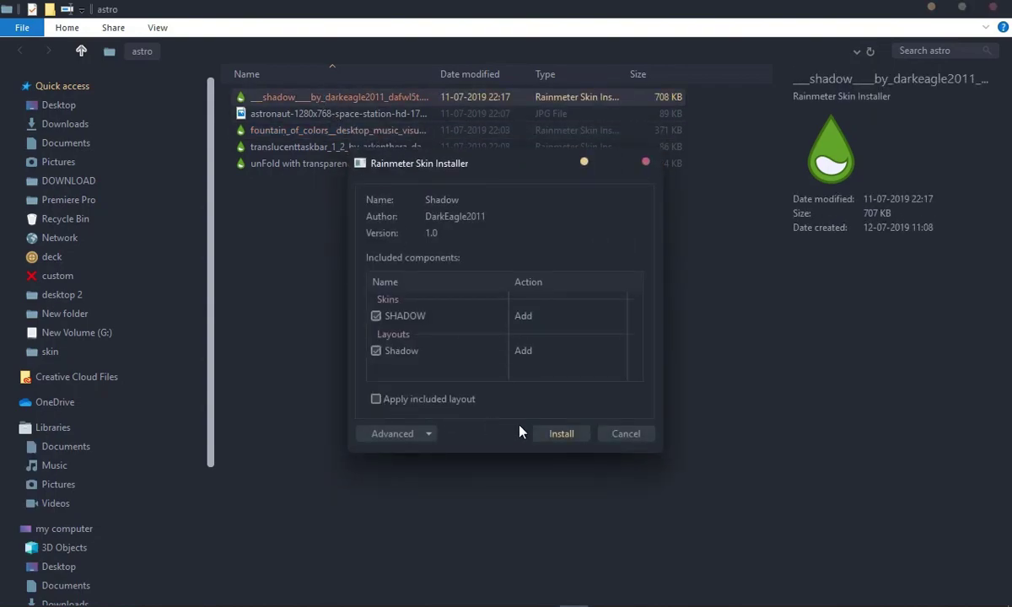
click(561, 433)
- Set the astronaut space station JPG as the desktop background
click(279, 114)
right_click(283, 119)
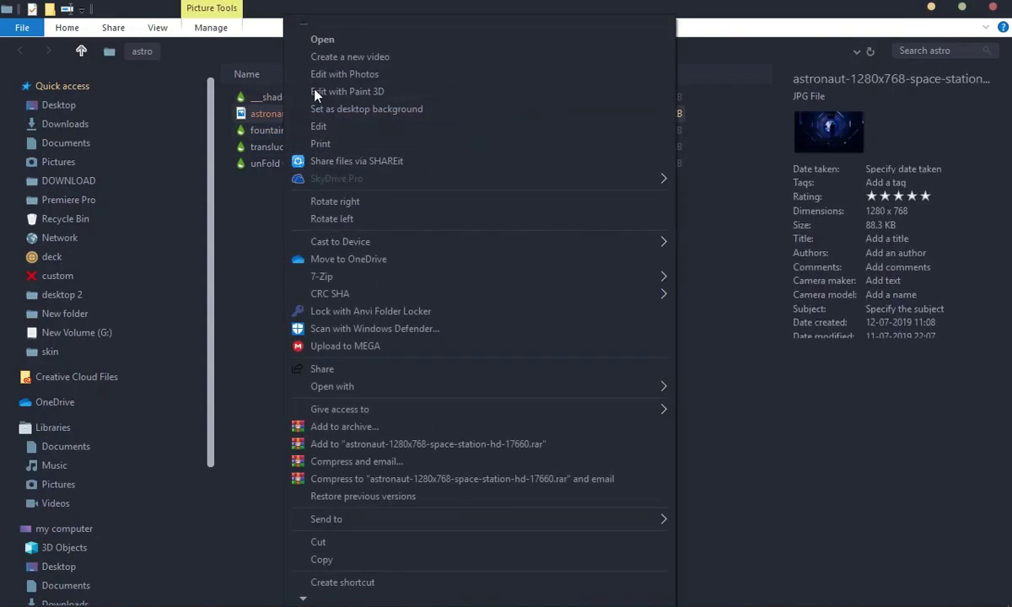
click(371, 109)
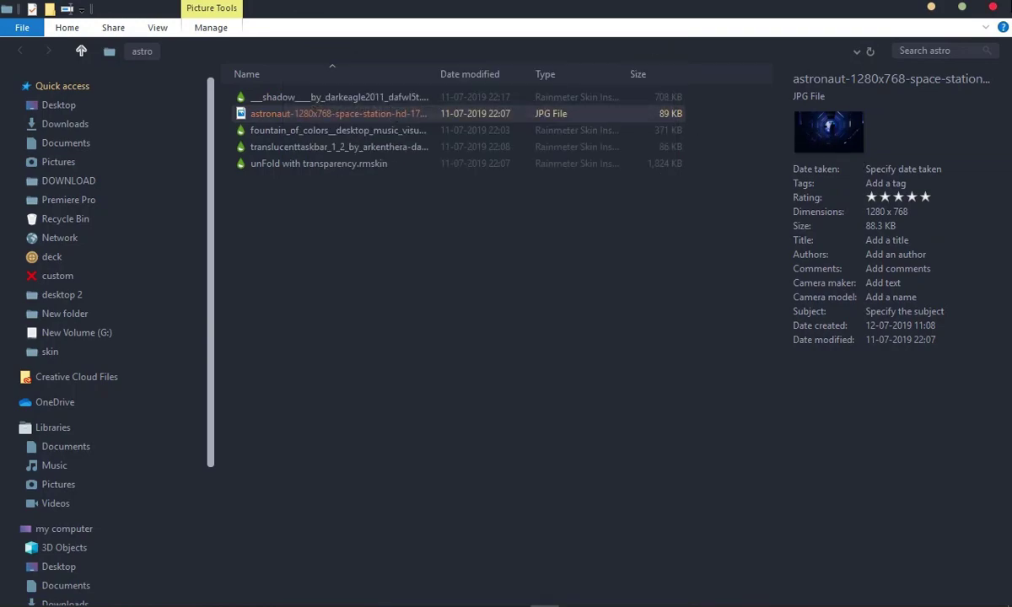
- Return to the desktop and delete the astro folder
key(super+d)
click(39, 56)
key(Delete)
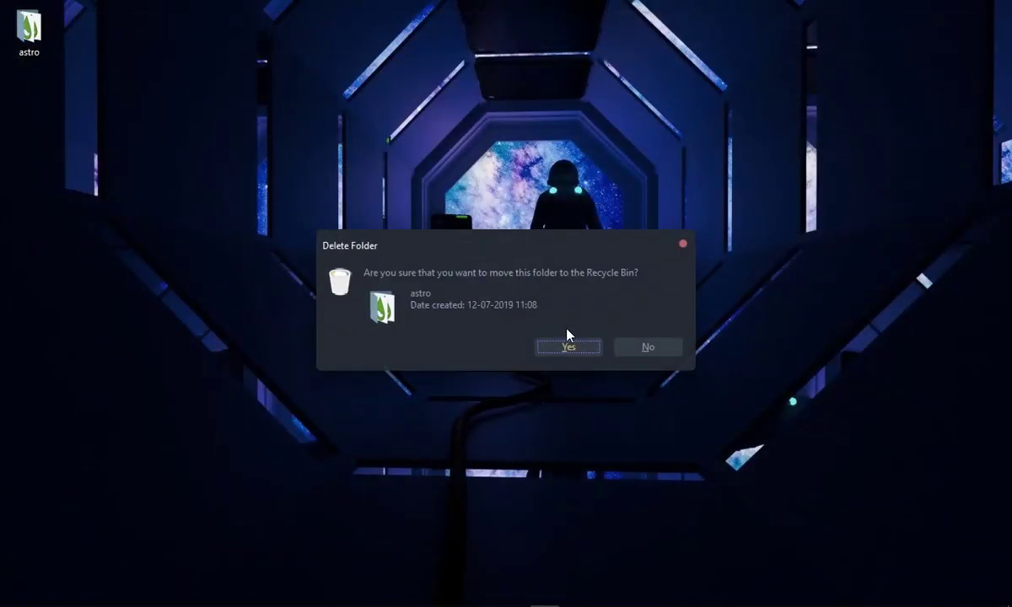
click(567, 343)
- Open the Rainmeter manager and load unFold's transparent After Effects.ini skin at coordinates 0, 99
click(862, 595)
click(816, 504)
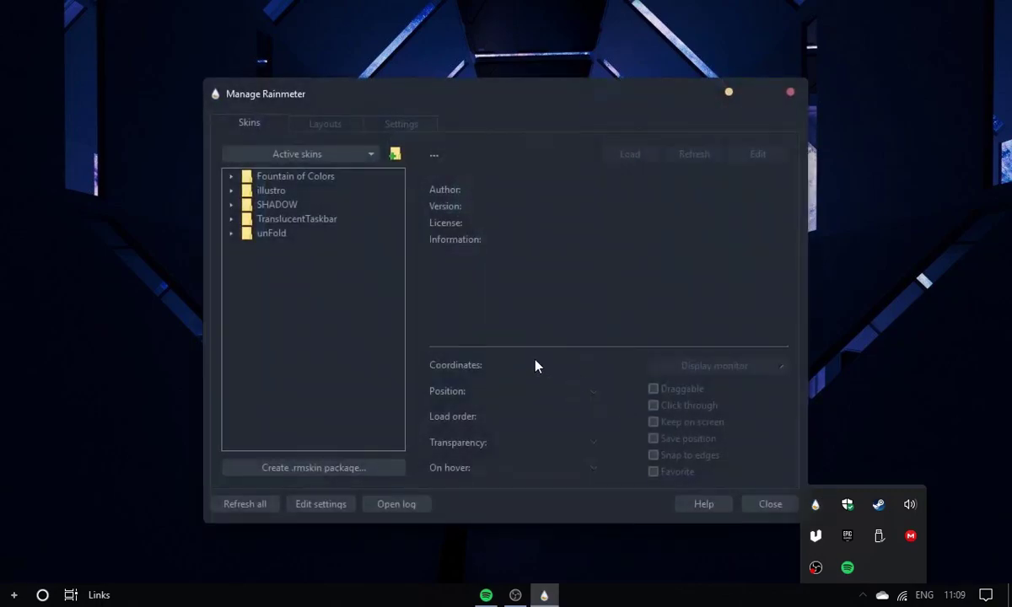
click(231, 234)
click(246, 191)
click(261, 218)
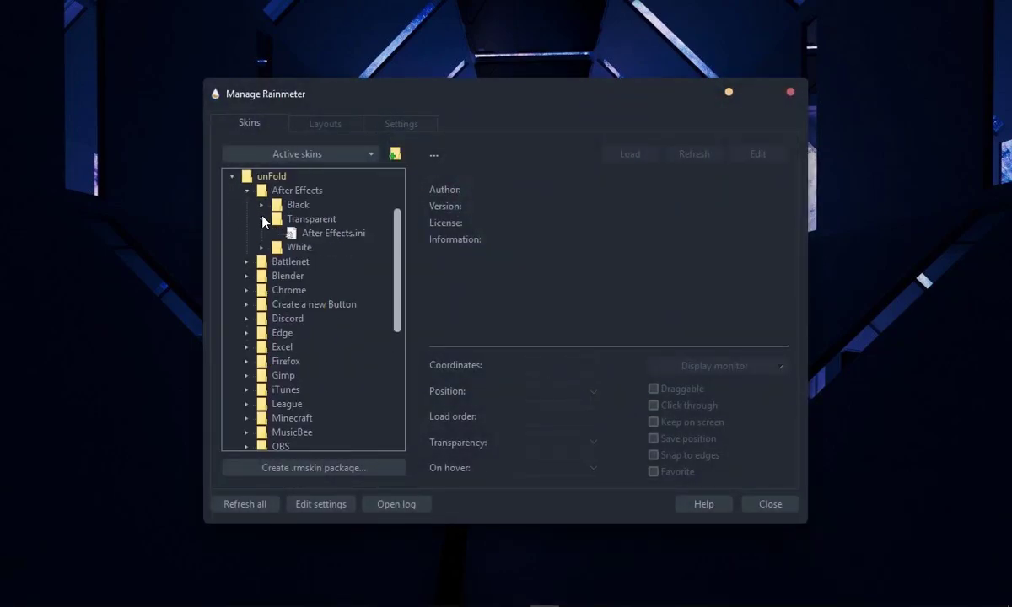
click(329, 233)
click(630, 153)
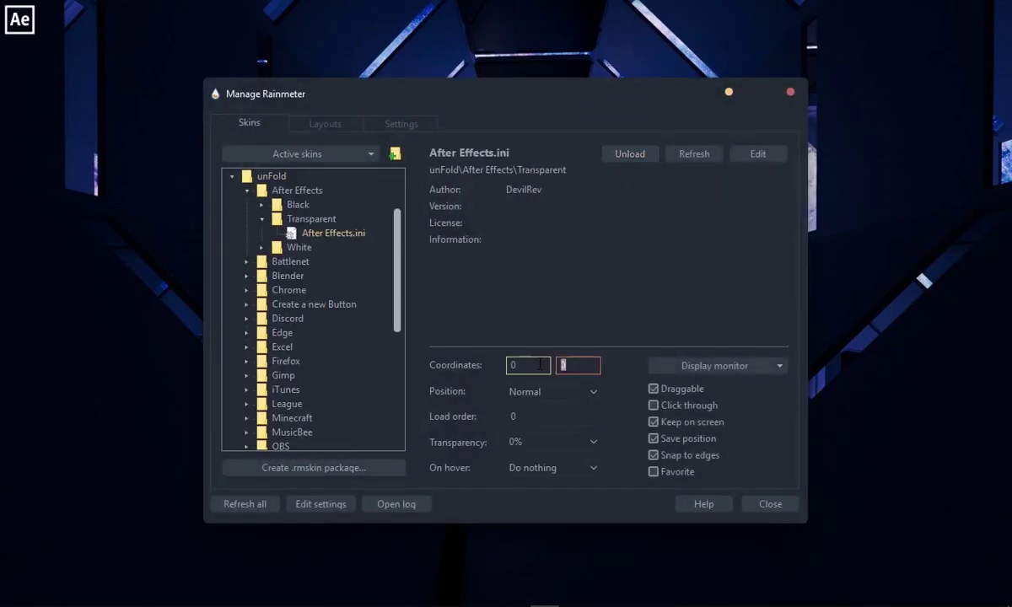
- Load unFold's transparent Battlenet.ini skin and place it at coordinates 0, 199
click(246, 261)
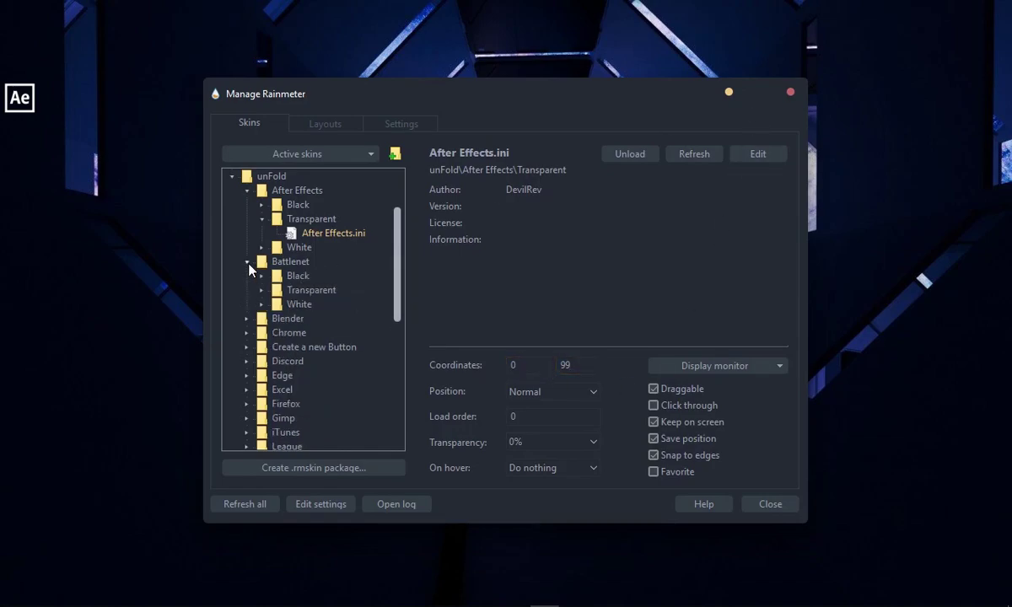
click(261, 290)
click(327, 305)
click(630, 153)
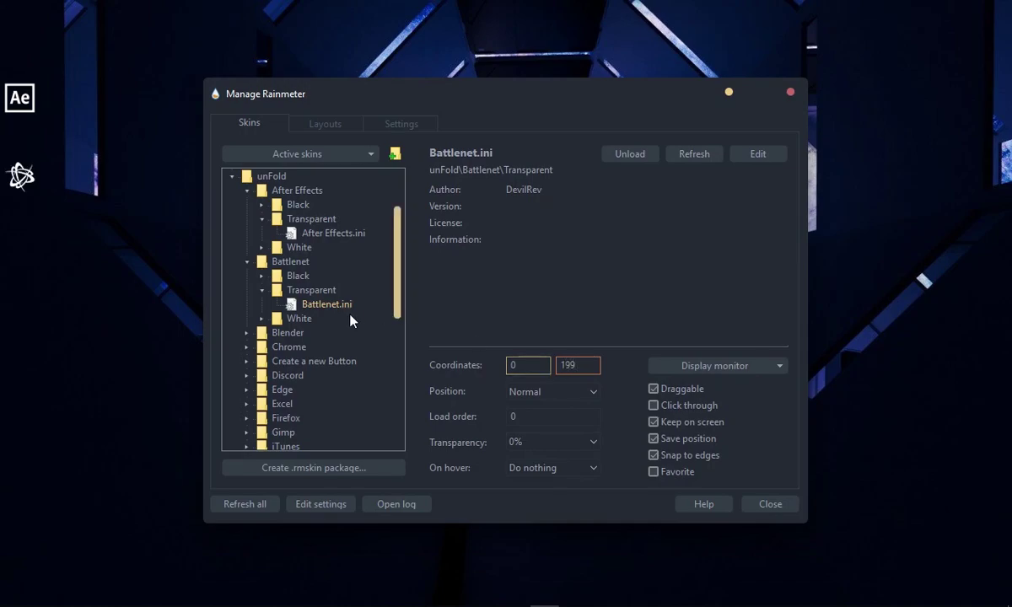
- Load unFold's transparent Chrome.ini skin and place it at coordinates 0, 399
click(246, 347)
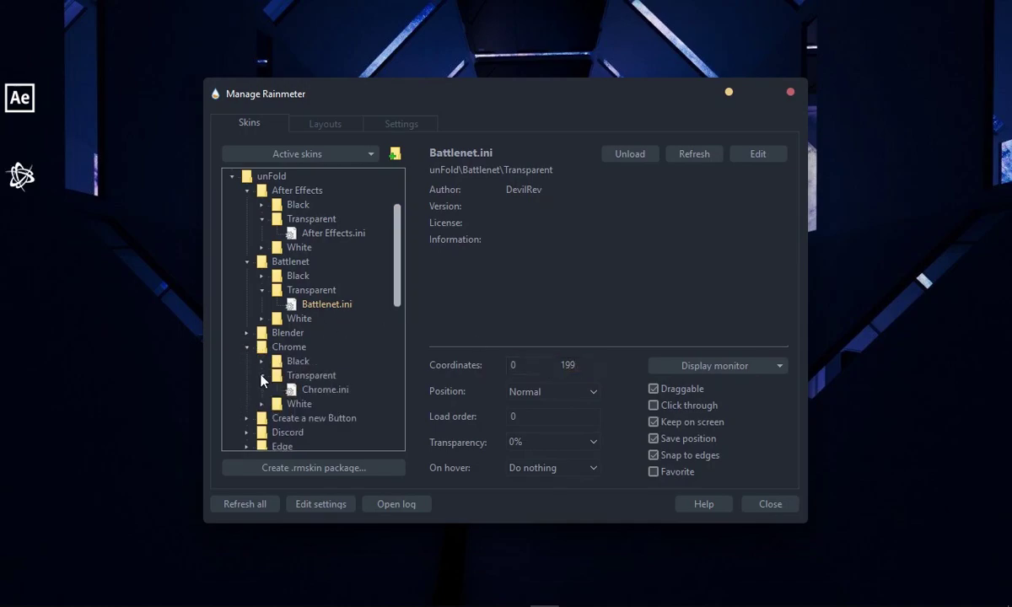
click(325, 389)
click(630, 154)
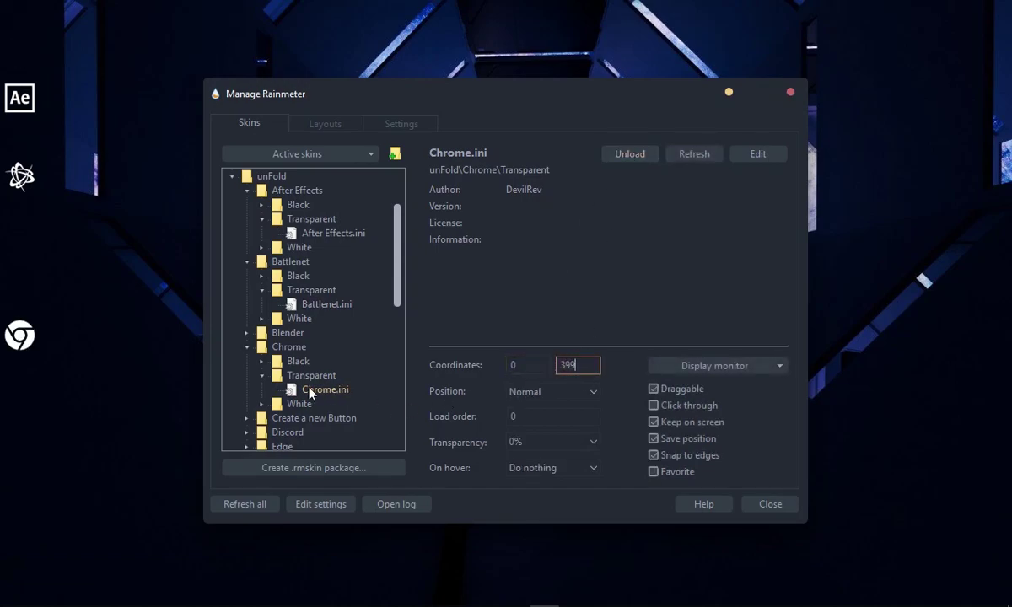
- Load unFold's transparent Discord.ini skin and place it at coordinates 0, 299
scroll(268, 398, down, 1)
click(322, 432)
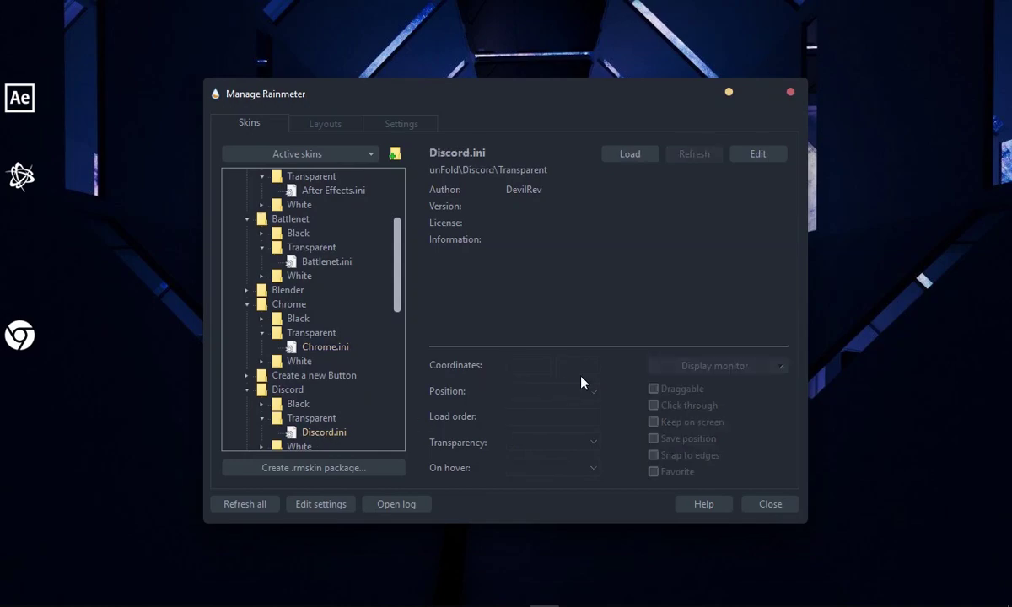
click(630, 153)
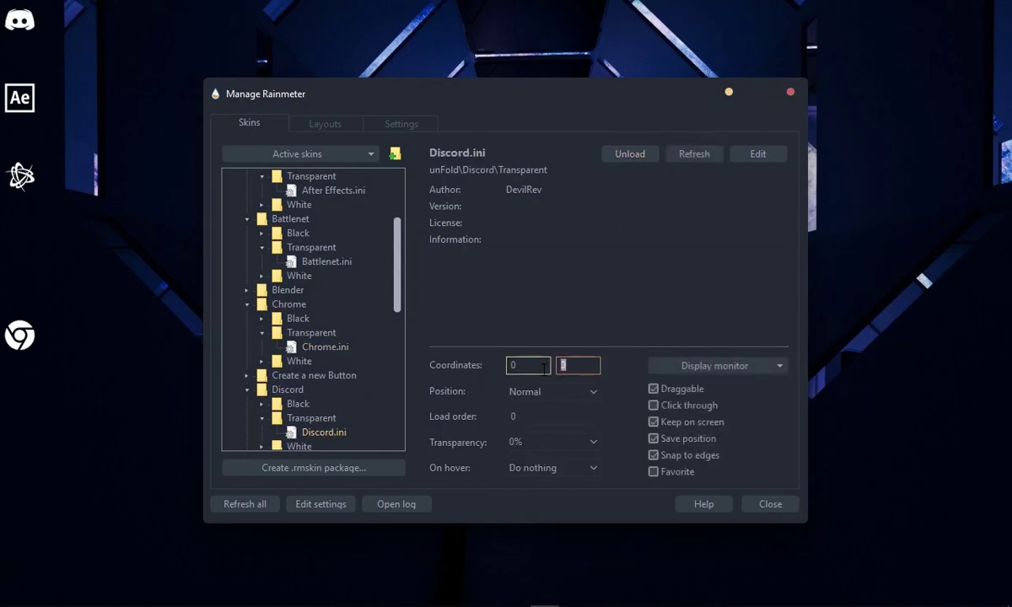
- Load unFold's transparent Minecraft.ini skin, place it at coordinates 0, 499, and close the Rainmeter manager
scroll(247, 378, down, 2)
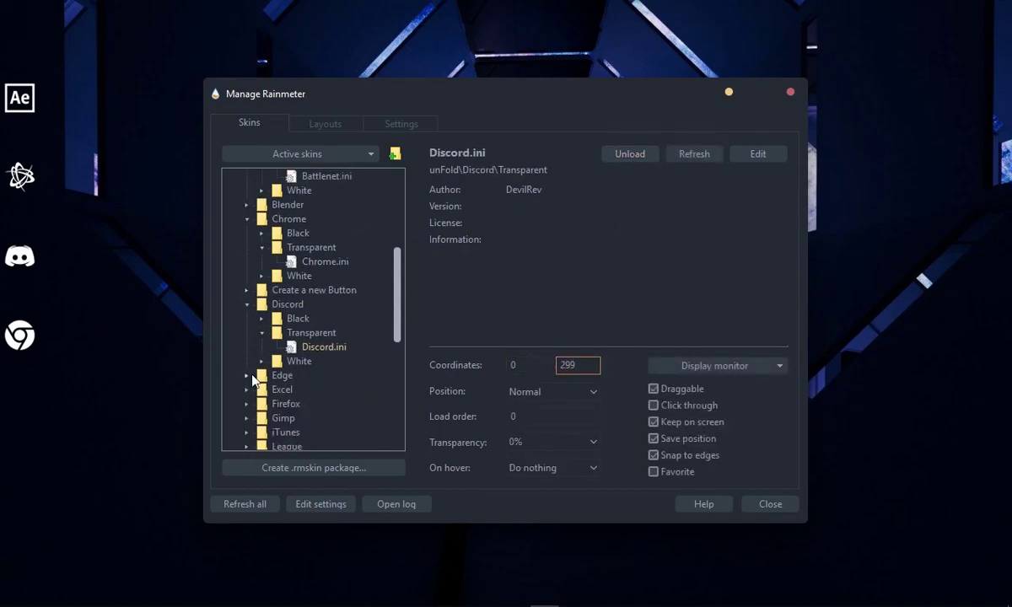
scroll(251, 437, down, 2)
click(247, 375)
click(263, 404)
click(328, 418)
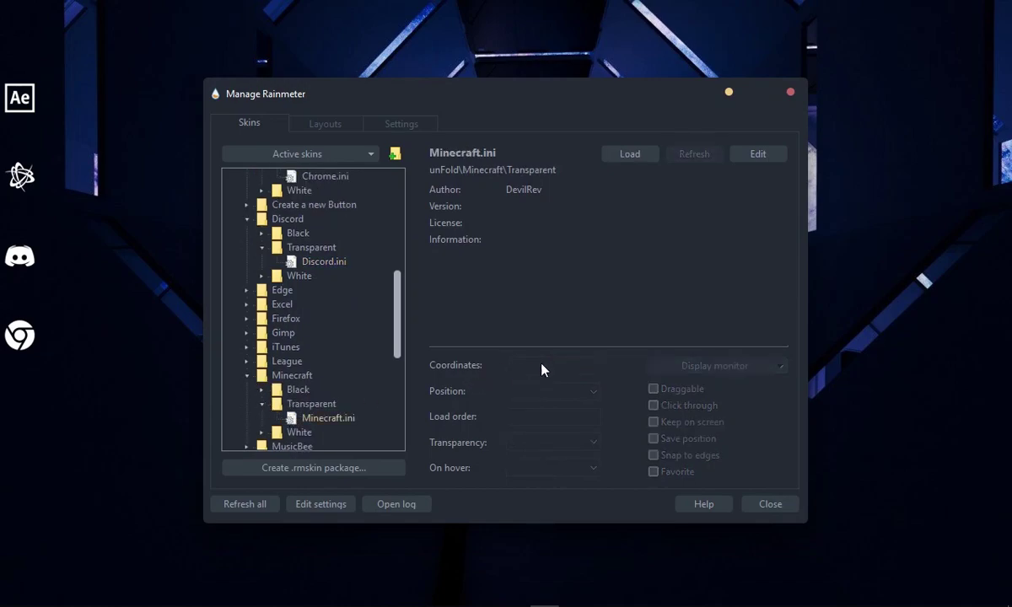
click(635, 154)
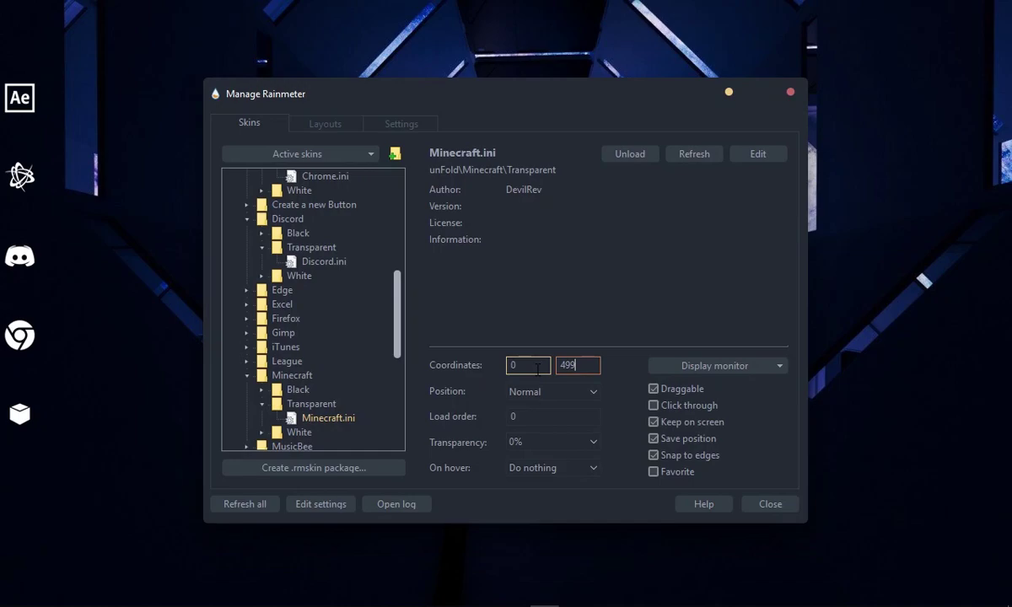
click(790, 92)
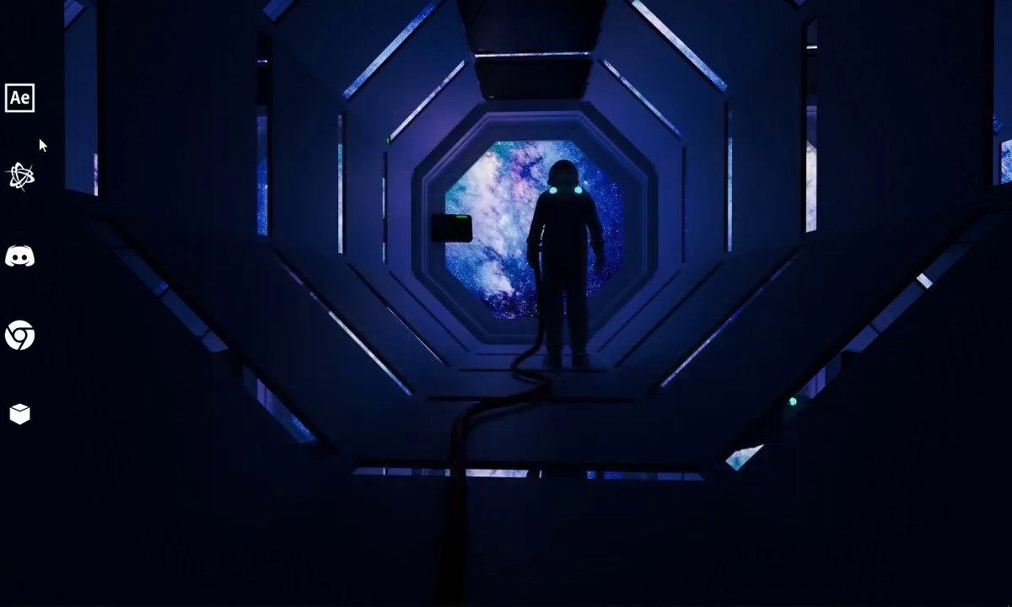
right_click(846, 84)
click(936, 158)
key(Delete)
key(Return)
right_click(791, 57)
click(902, 101)
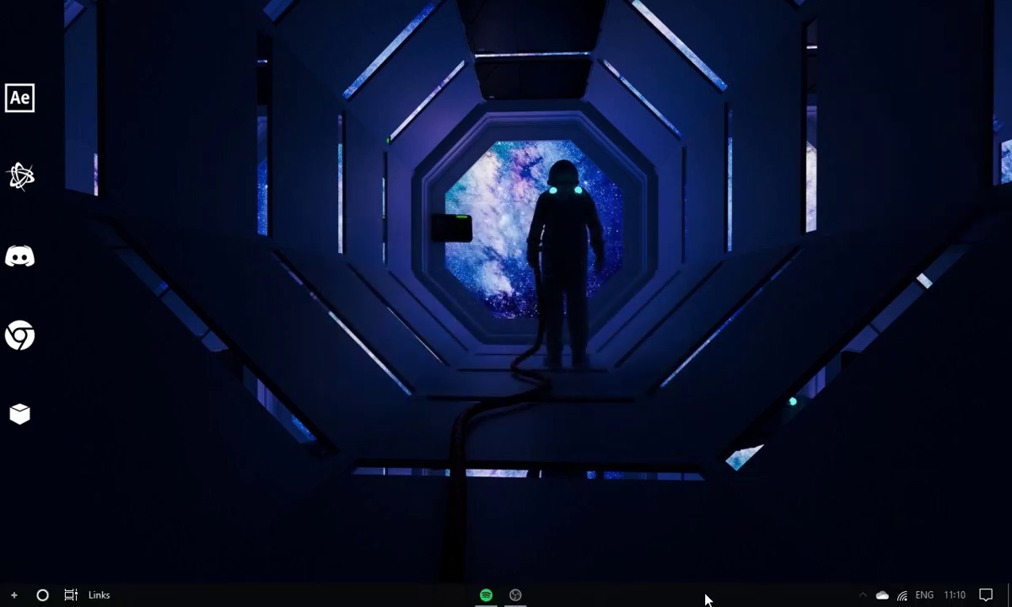
- Reopen the Rainmeter manager and load the TranslucentTaskbar Sample.ini skin
click(859, 596)
click(816, 504)
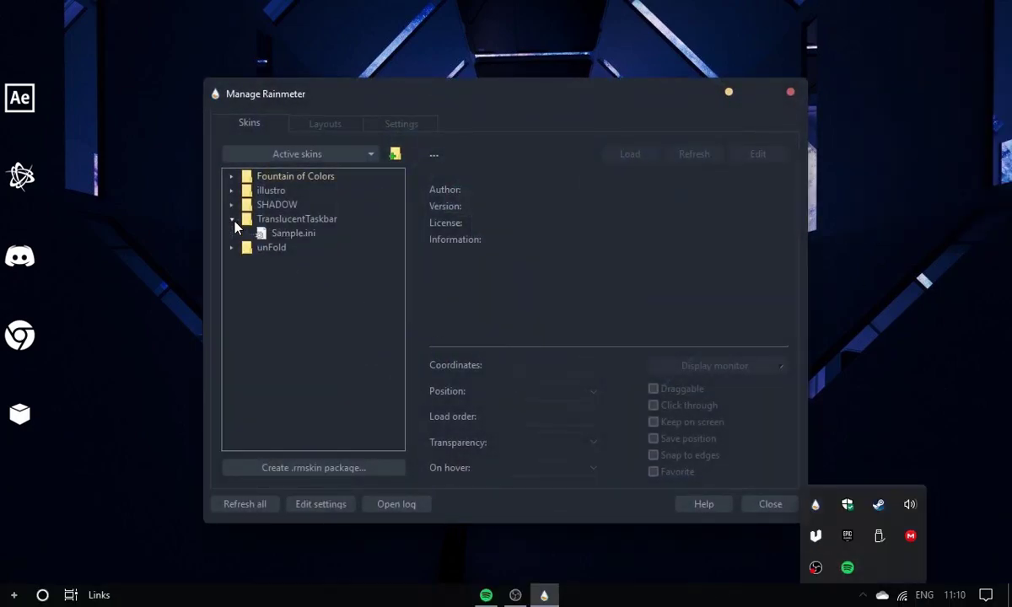
click(291, 233)
click(630, 154)
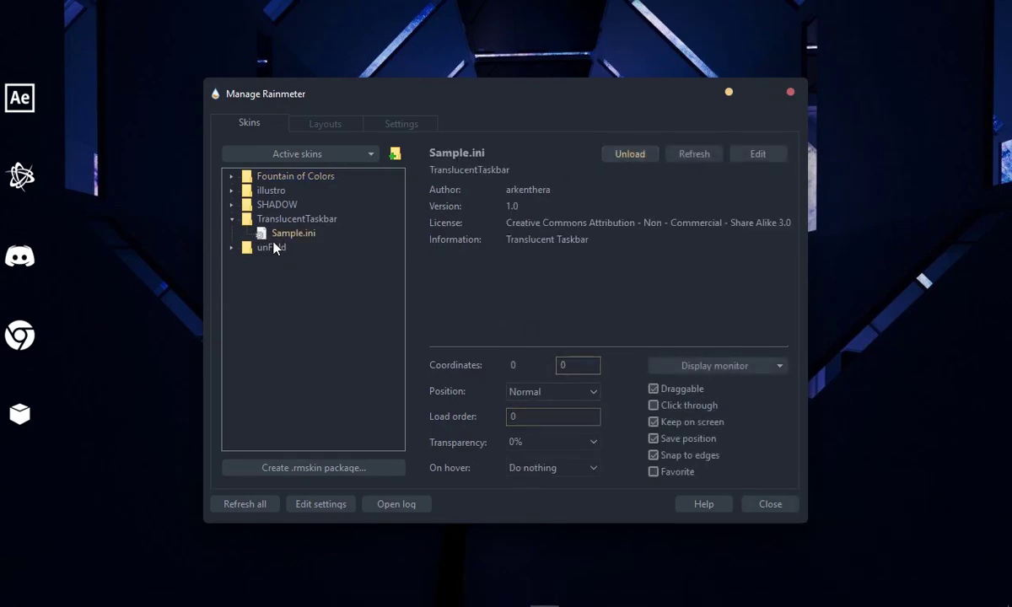
- Load the SHADOW Time.ini skin, minimise the manager and move the clock to the desktop's upper centre, at about 539, 0
click(232, 205)
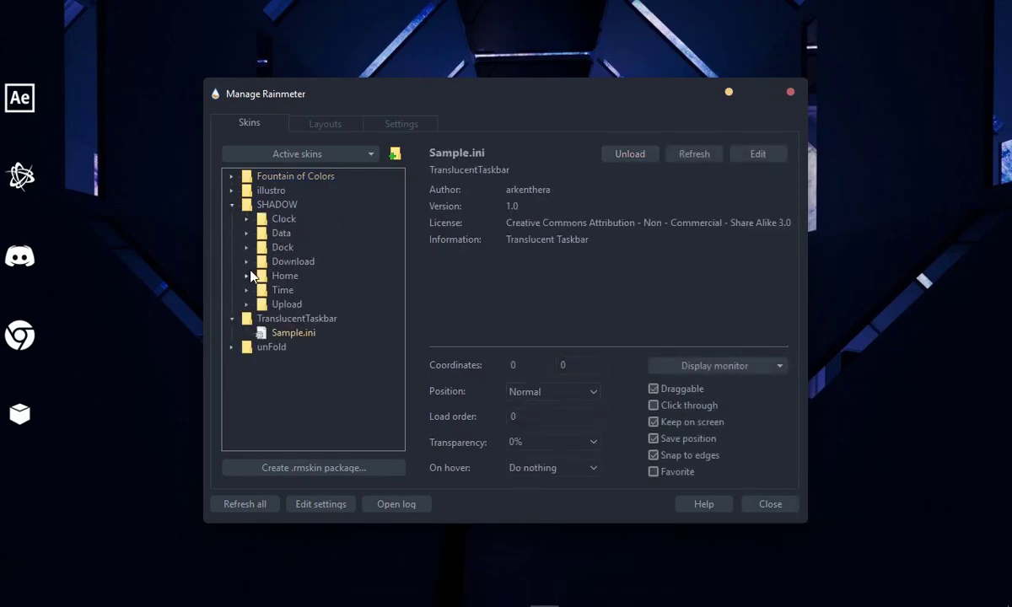
click(246, 290)
click(304, 304)
click(630, 154)
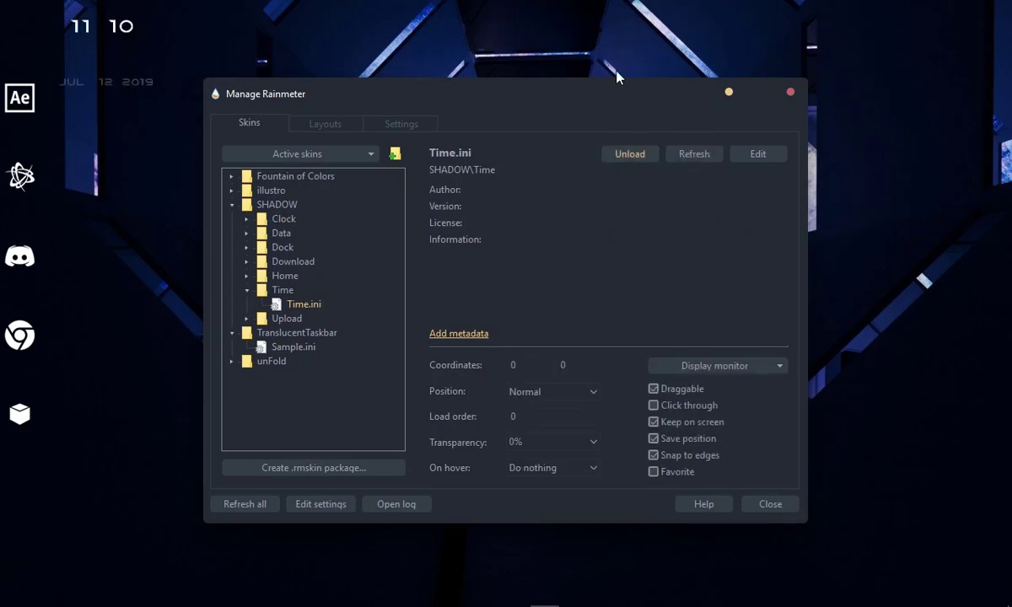
click(728, 91)
drag(166, 32, 532, 29)
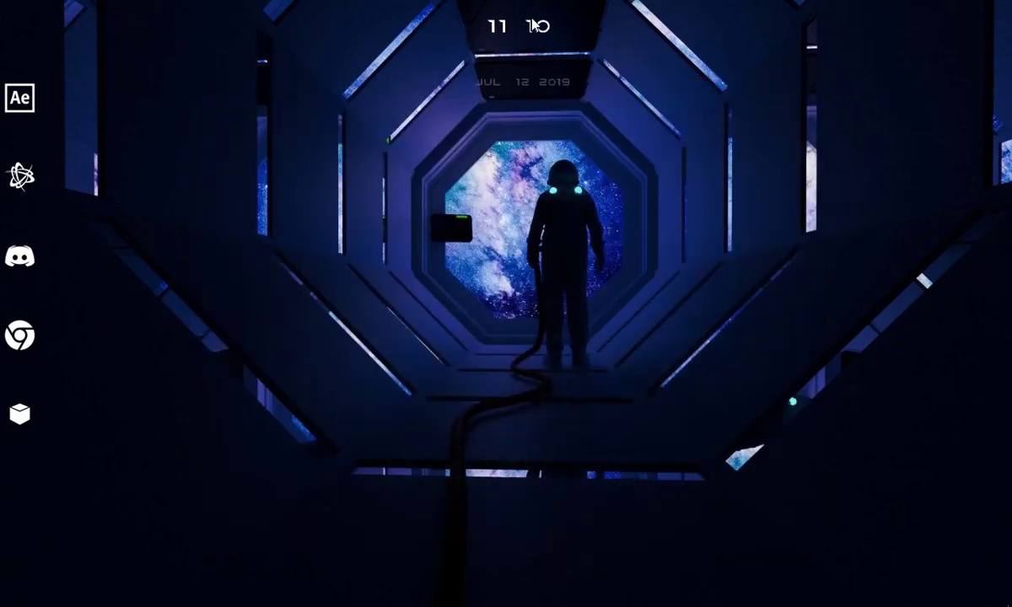
- Restore the manager, load the Fountain of Colors.ini visualizer skin and close the manager
click(544, 602)
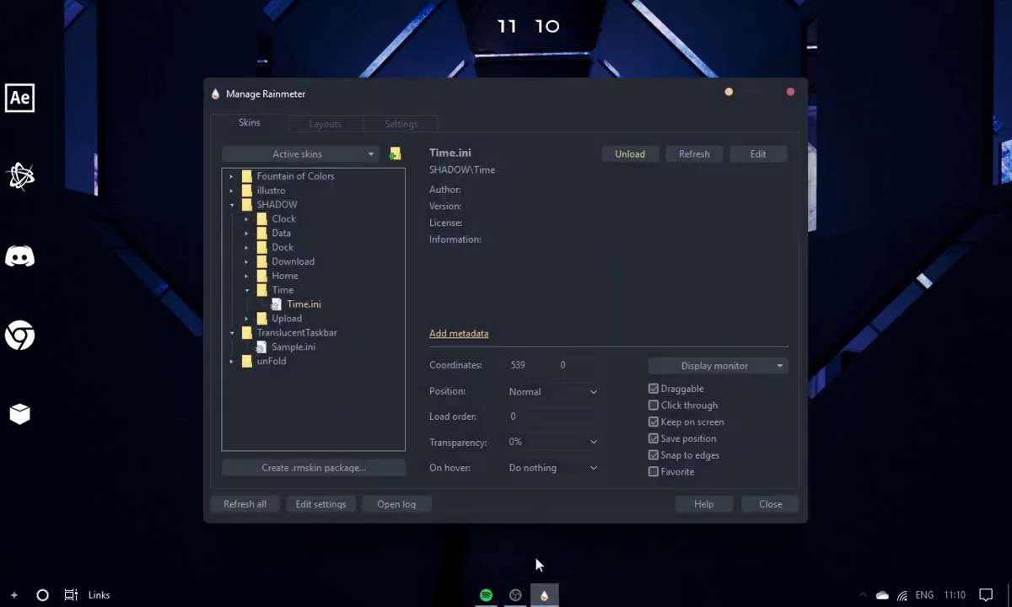
click(232, 205)
click(231, 176)
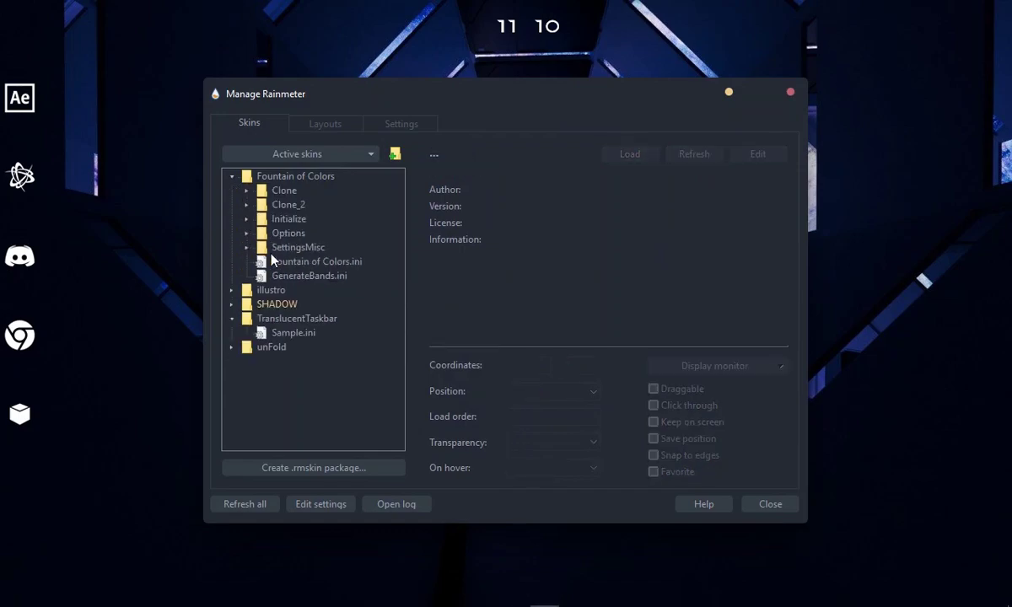
click(286, 261)
click(631, 155)
click(309, 275)
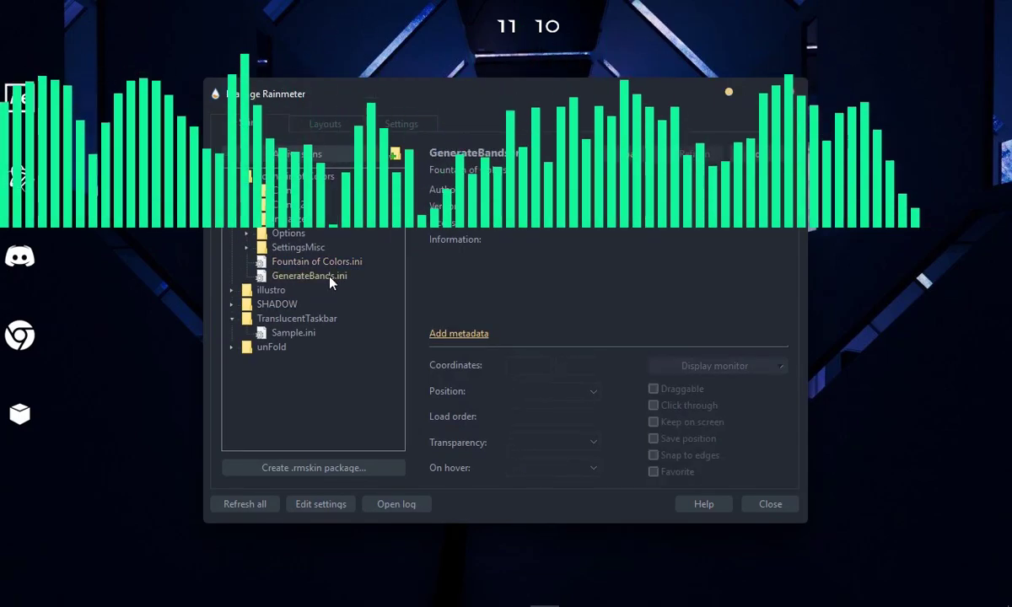
drag(429, 90, 447, 289)
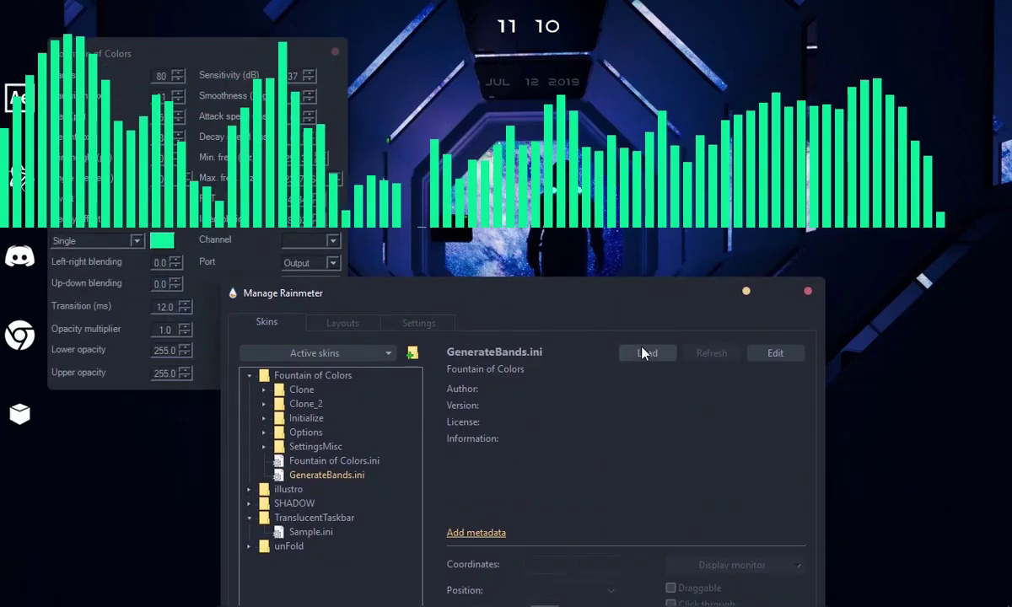
click(807, 291)
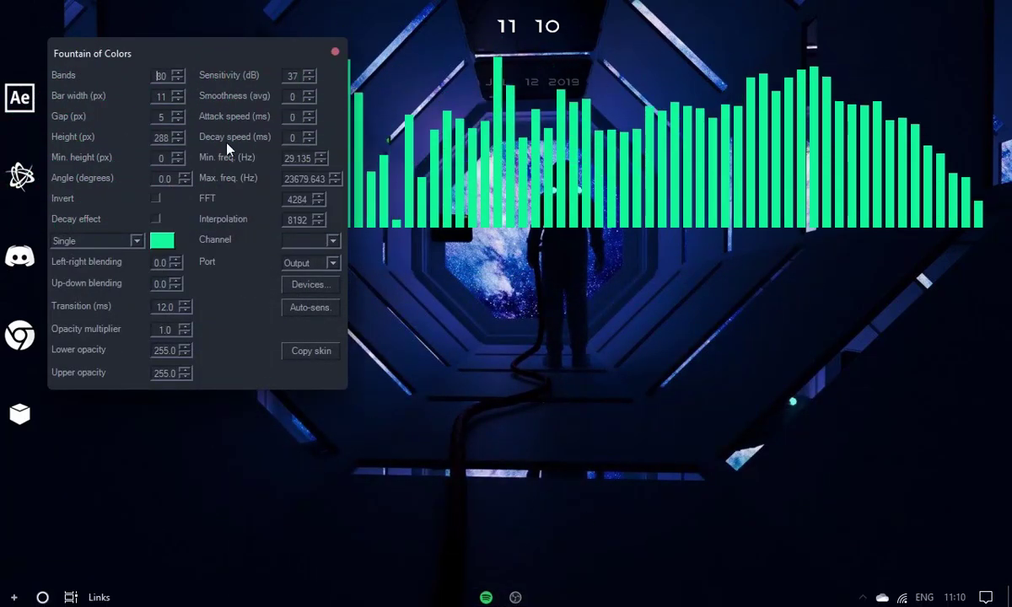
- Set the Fountain of Colors visualizer to 30 bands with 2 px bar width, 11 px gap and 200 px height
drag(76, 58, 377, 267)
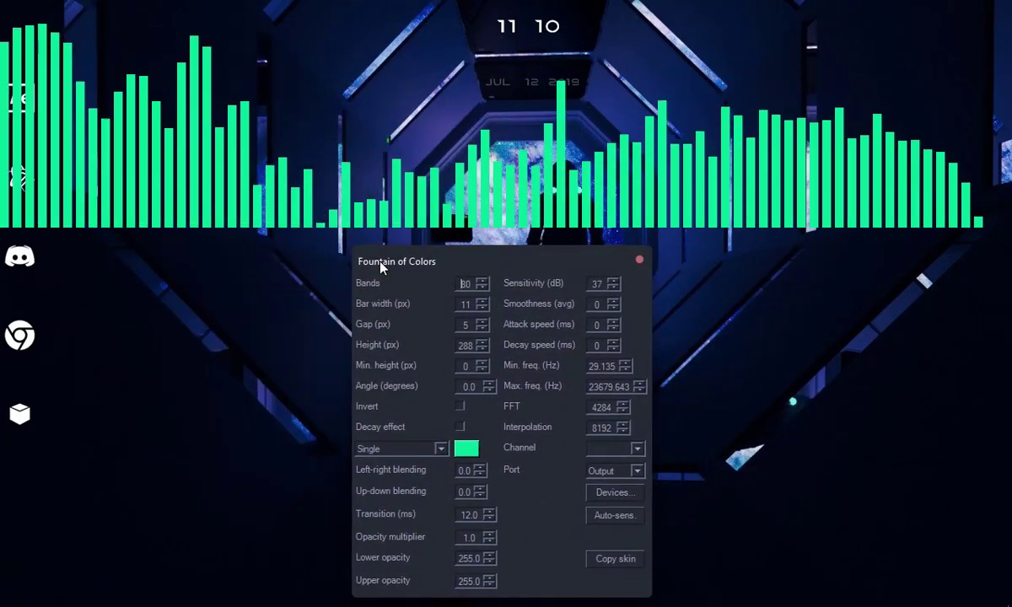
drag(470, 286, 389, 286)
text(30)
key(Return)
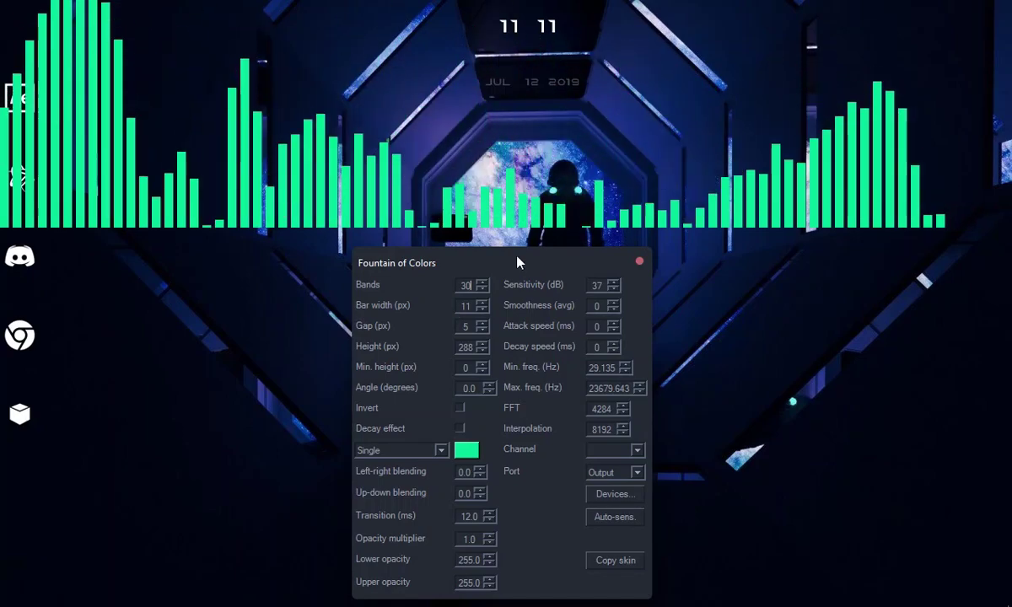
double_click(465, 306)
text(2)
double_click(465, 325)
text(11)
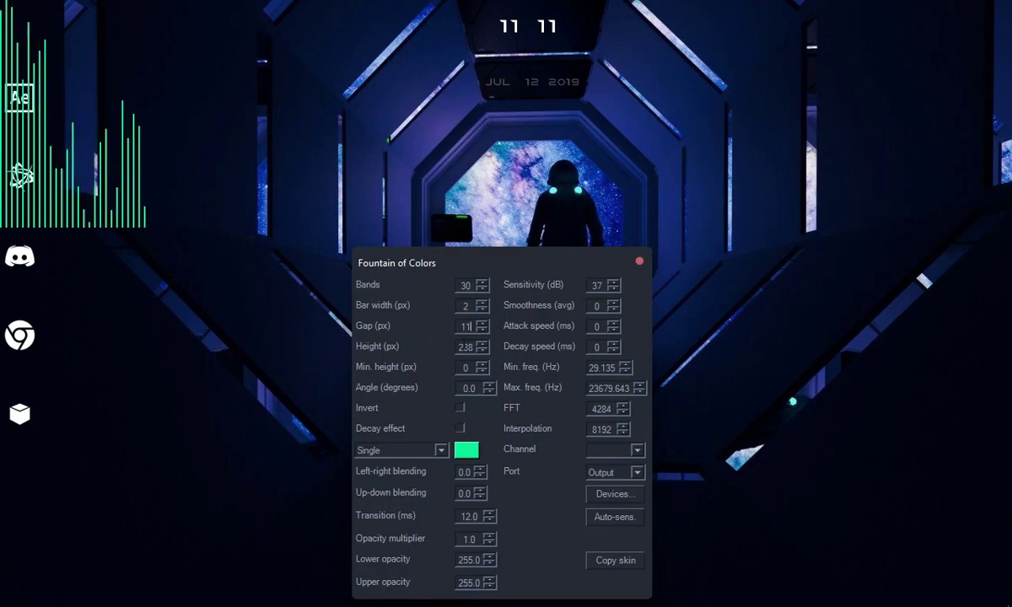
double_click(465, 346)
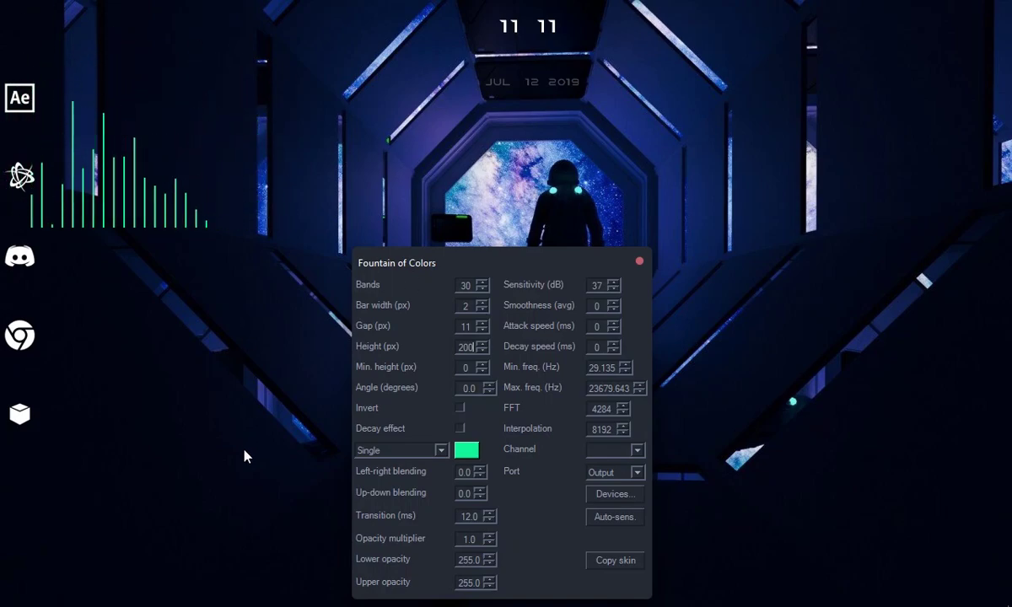
- Set the visualizer's angle to 313 degrees, sensitivity to 20 dB and smoothness to 1
key(Tab)
key(Tab)
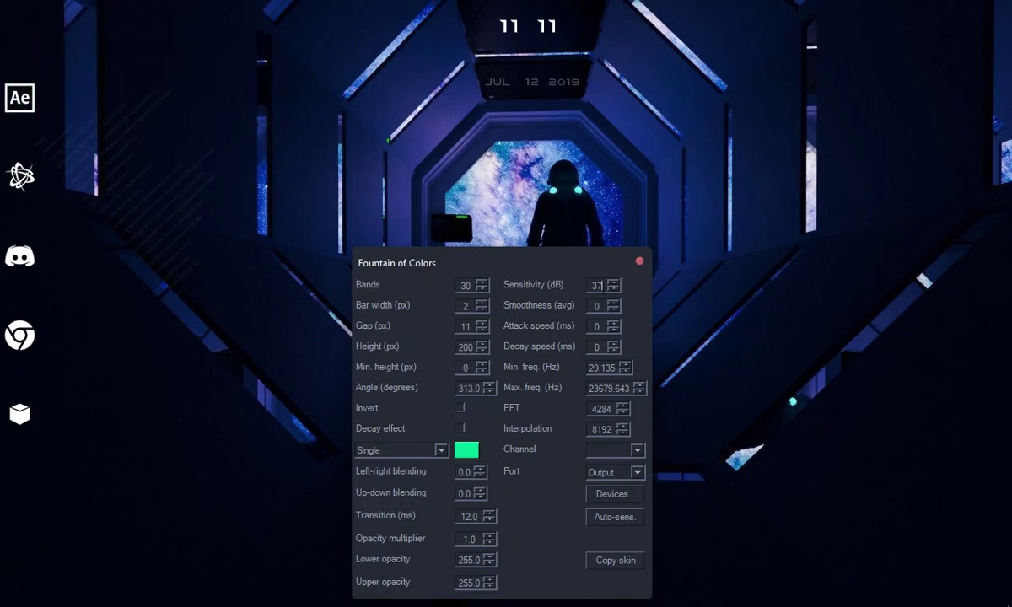
key(Tab)
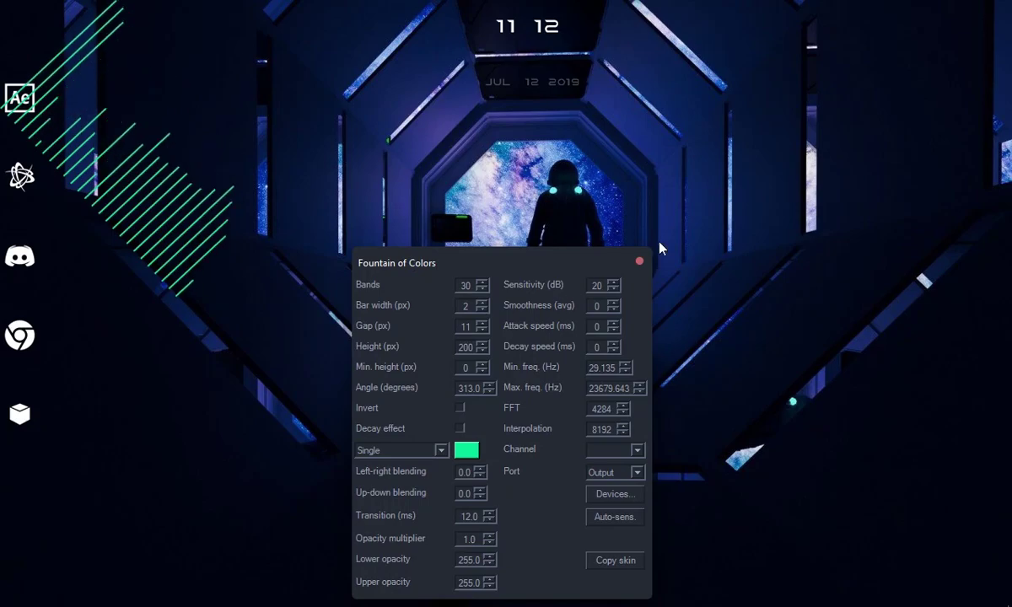
key(Tab)
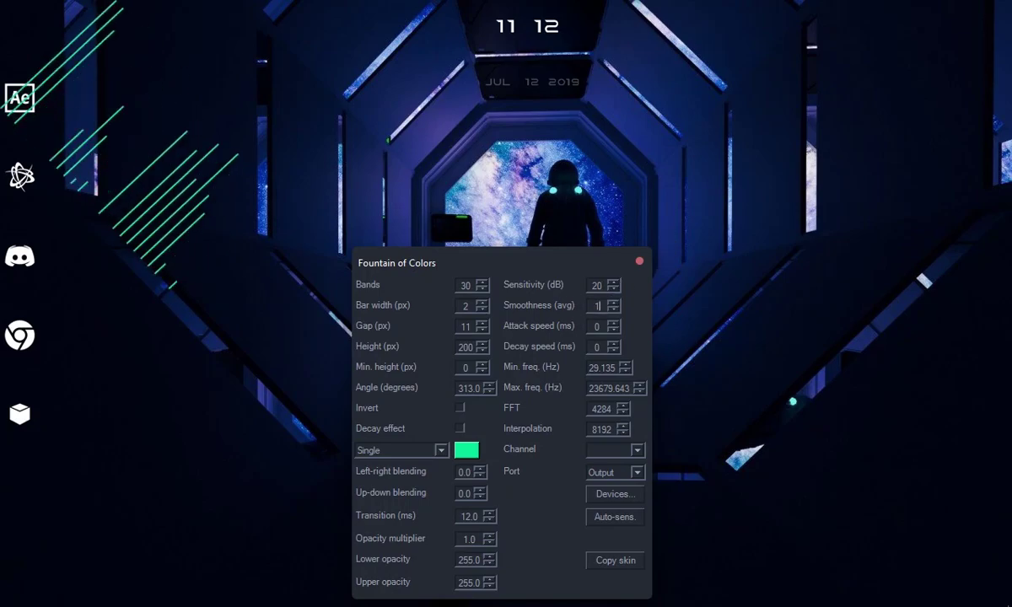
- Colour the visualizer bars light cyan and place the visualizer along the wallpaper's lower-left diagonal beam
click(467, 449)
click(426, 183)
click(426, 166)
click(361, 360)
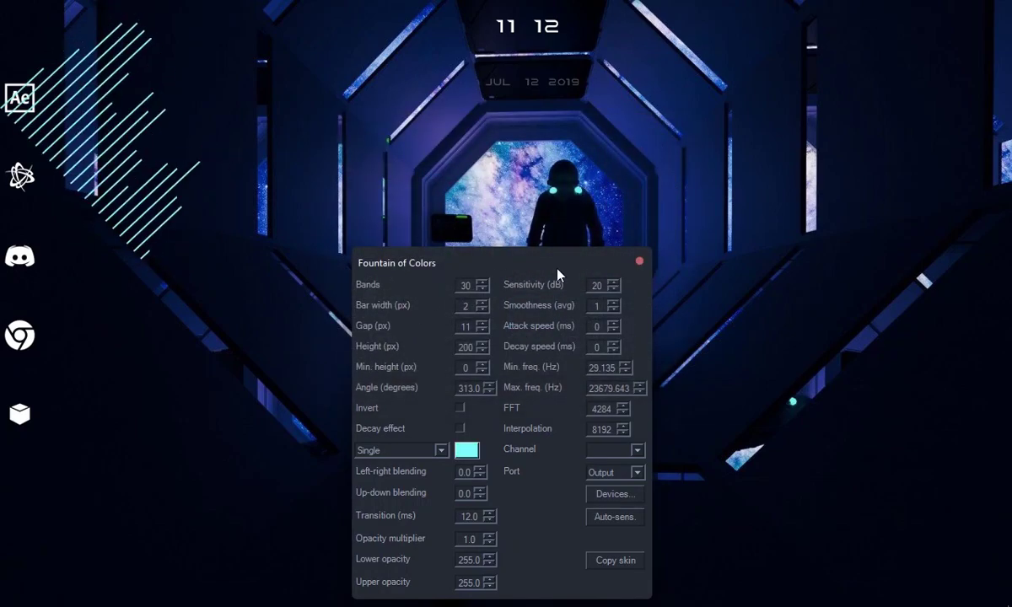
click(638, 263)
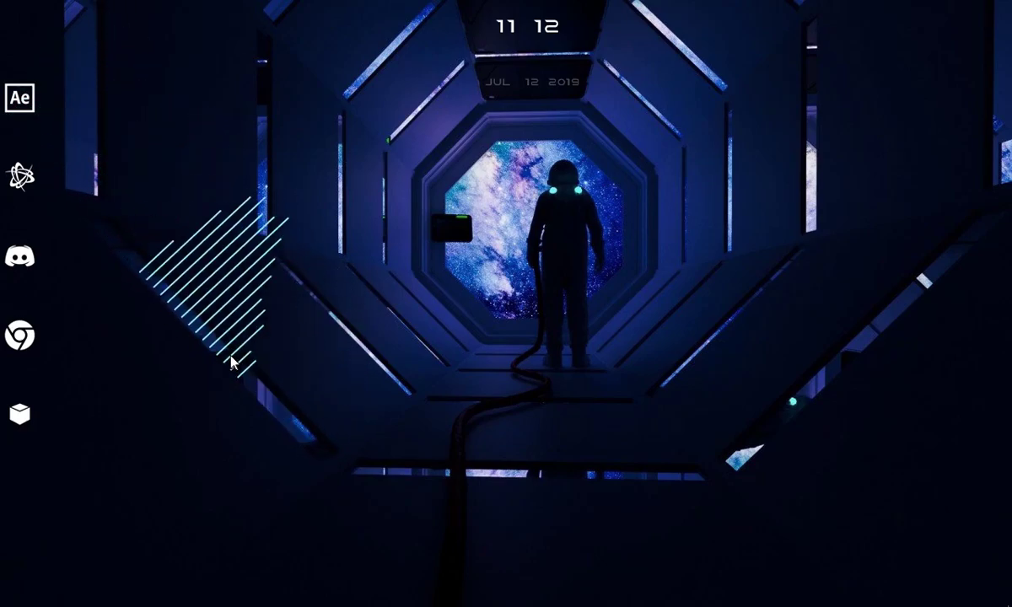
mouse_move(253, 605)
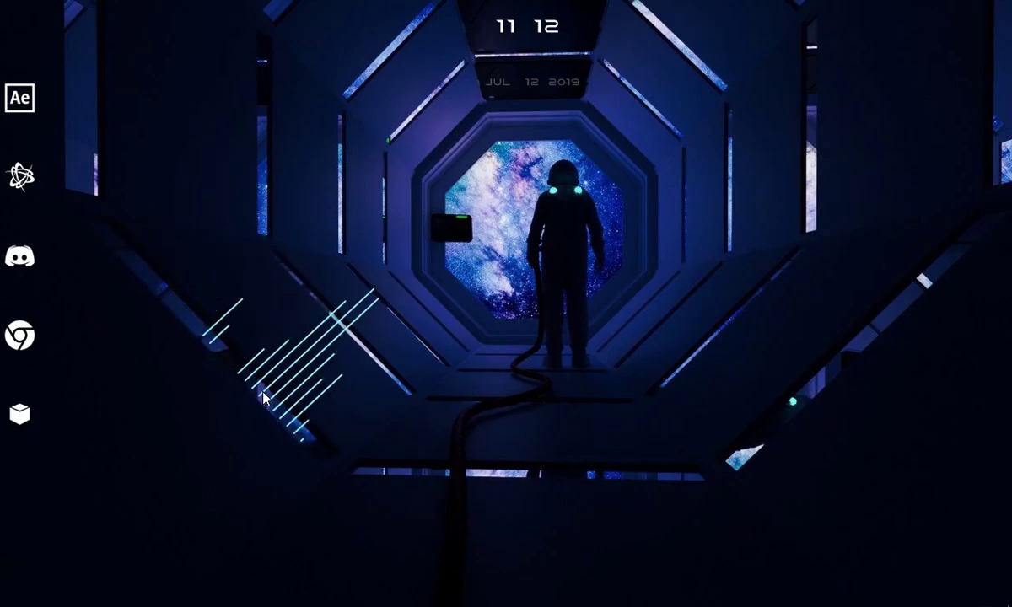
- Reopen the Rainmeter manager and load the Clone.ini skin from the Fountain of Colors Clone folder
mouse_move(804, 590)
click(863, 596)
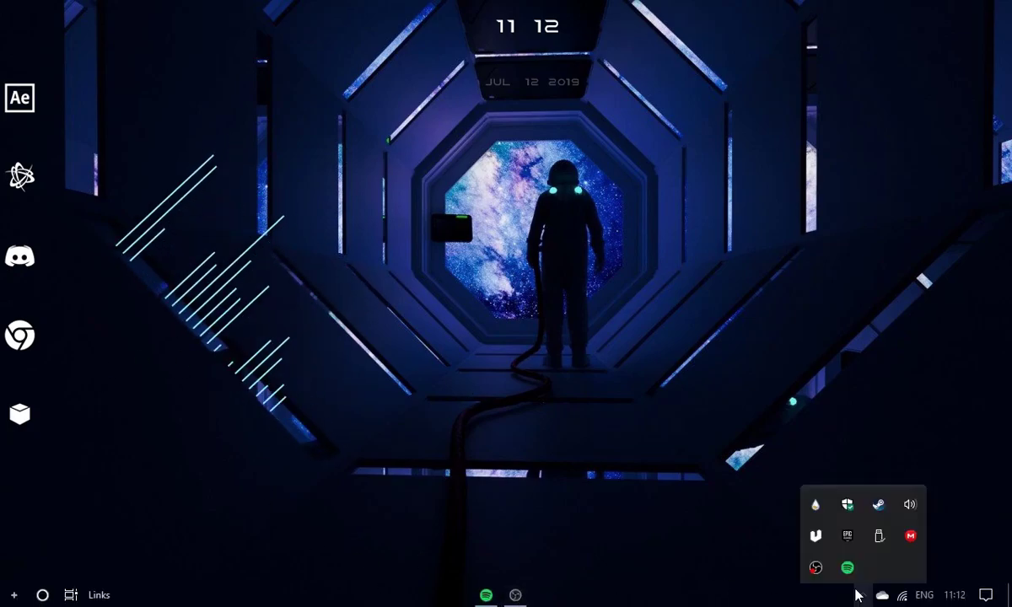
click(816, 504)
click(250, 376)
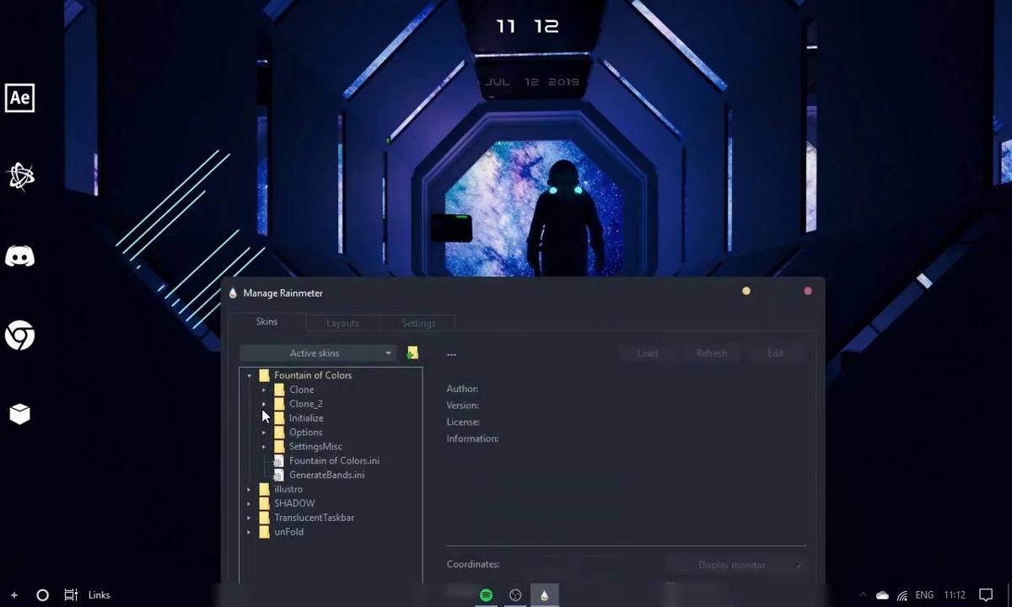
click(263, 390)
click(323, 404)
click(643, 354)
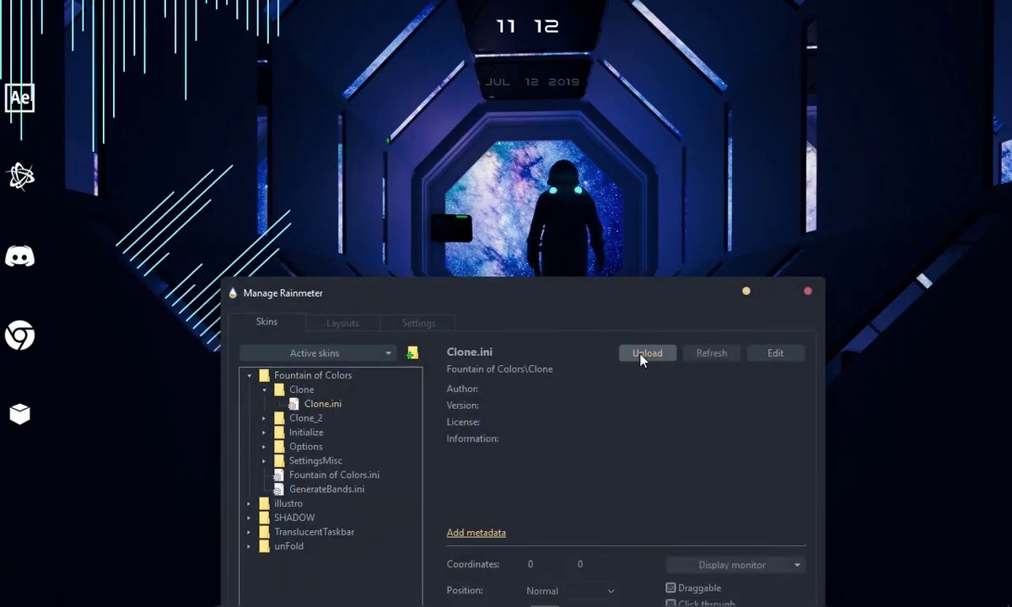
- Load the skin in the Fountain of Colors Options folder and minimise the manager
click(264, 446)
click(325, 461)
click(643, 354)
click(746, 290)
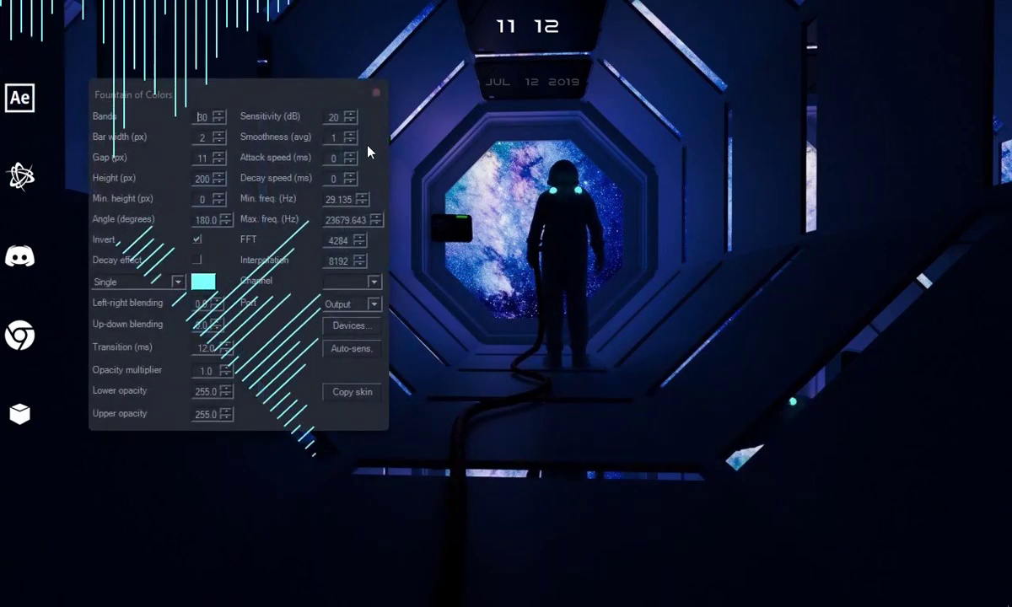
- Set the cloned visualizer's angle to 45 degrees, turn off Invert and move the settings window clear of the bars
drag(199, 94, 579, 70)
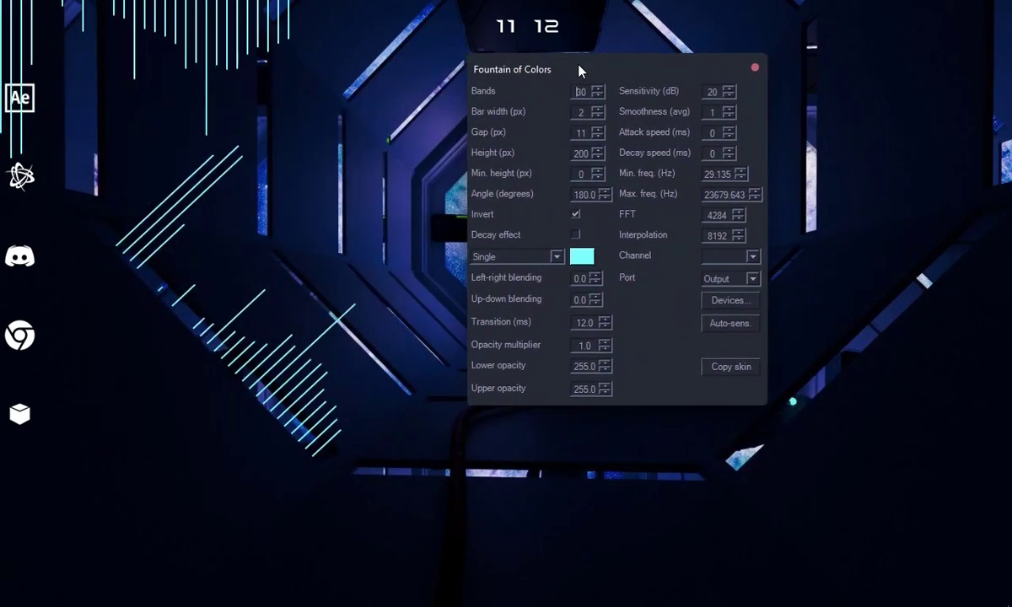
double_click(576, 195)
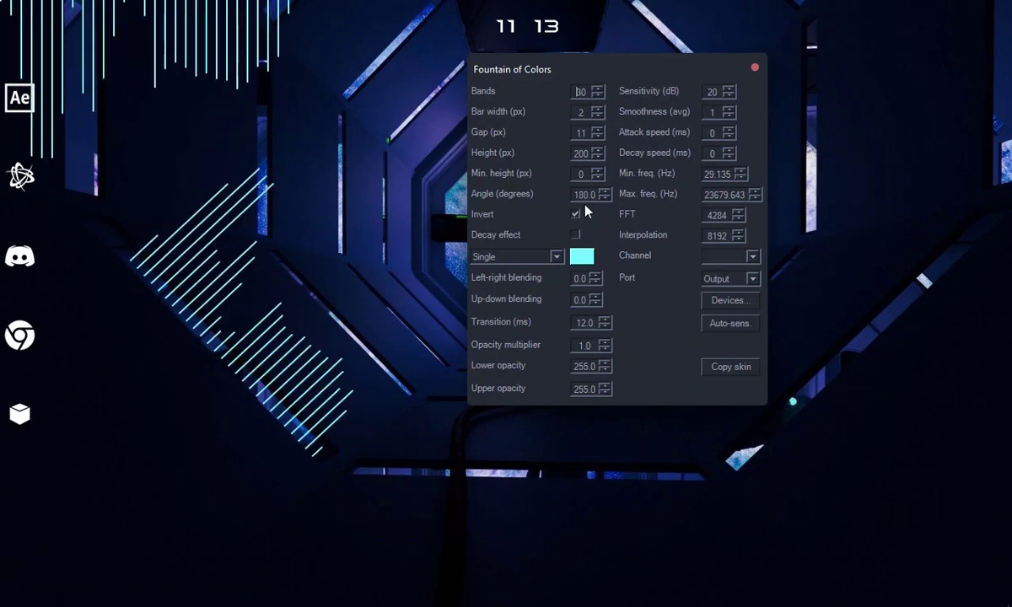
text(45)
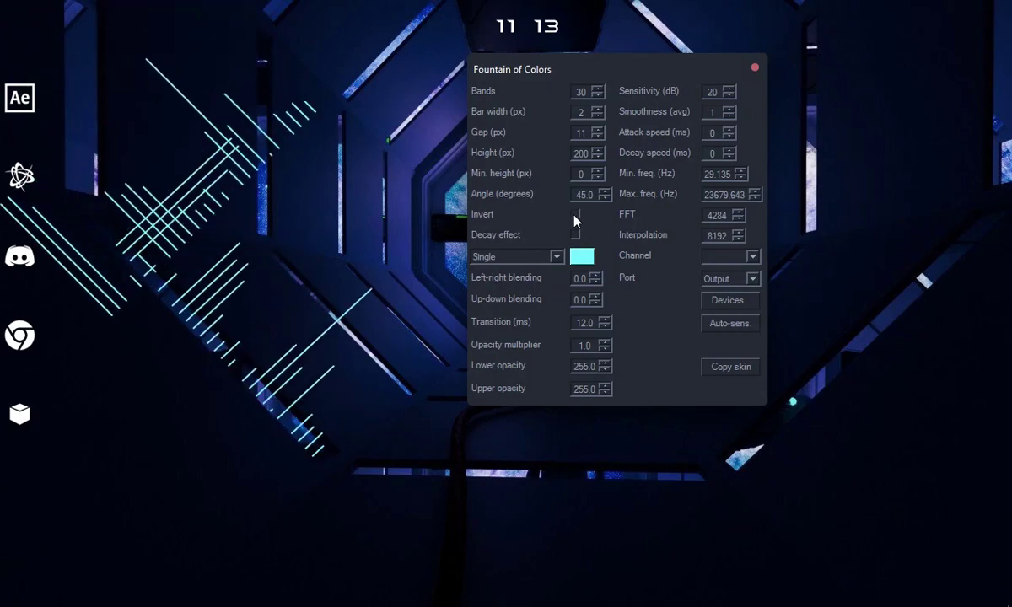
click(575, 216)
drag(705, 70, 83, 240)
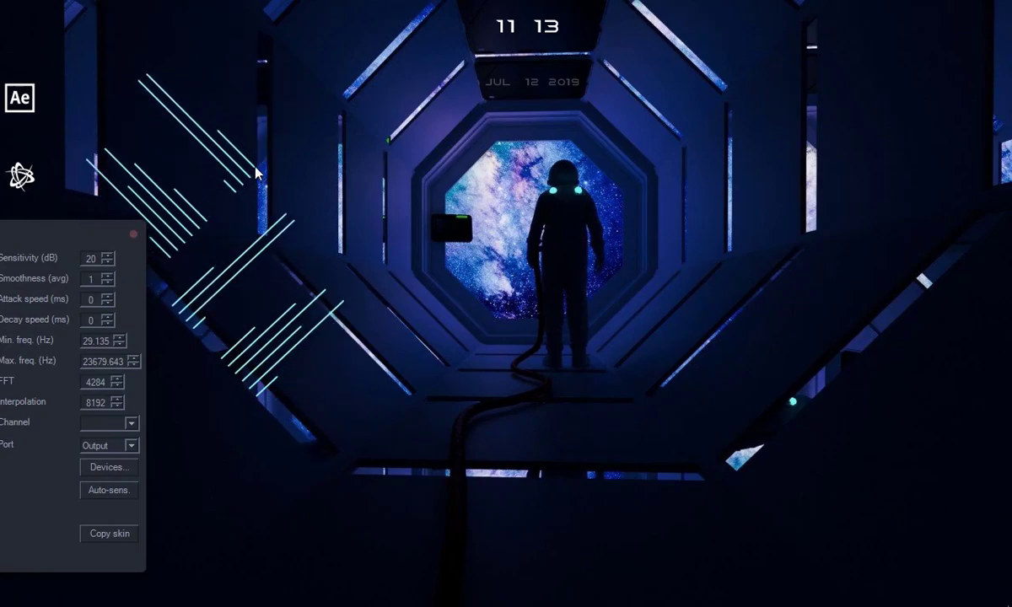
- Place the cloned visualizer along the wallpaper's lower-right diagonal beam, mirroring the left one, and close the Fountain of Colors settings
drag(65, 236, 901, 41)
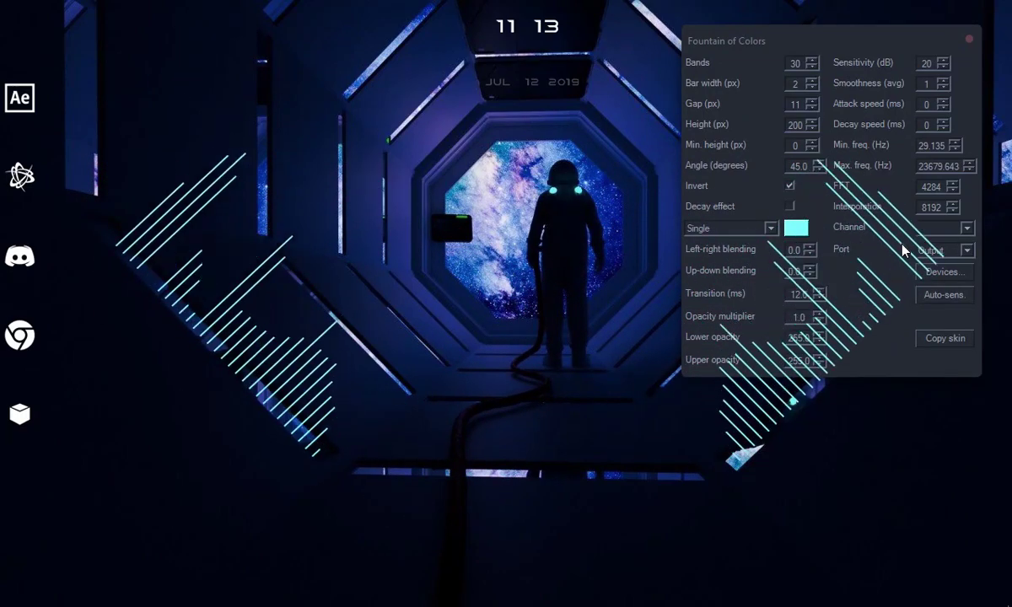
drag(824, 84, 523, 77)
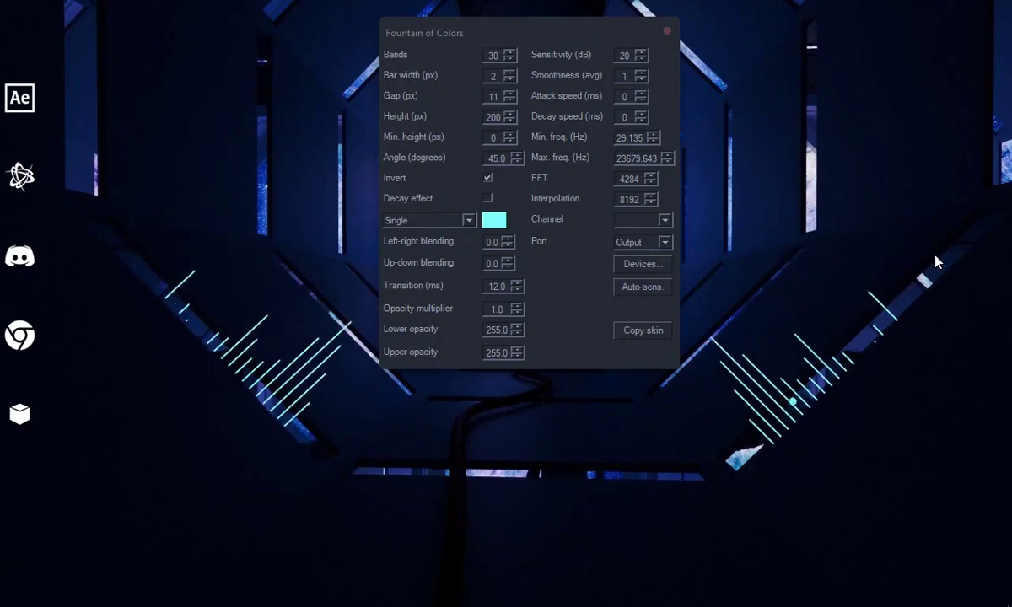
drag(624, 37, 633, 172)
click(651, 161)
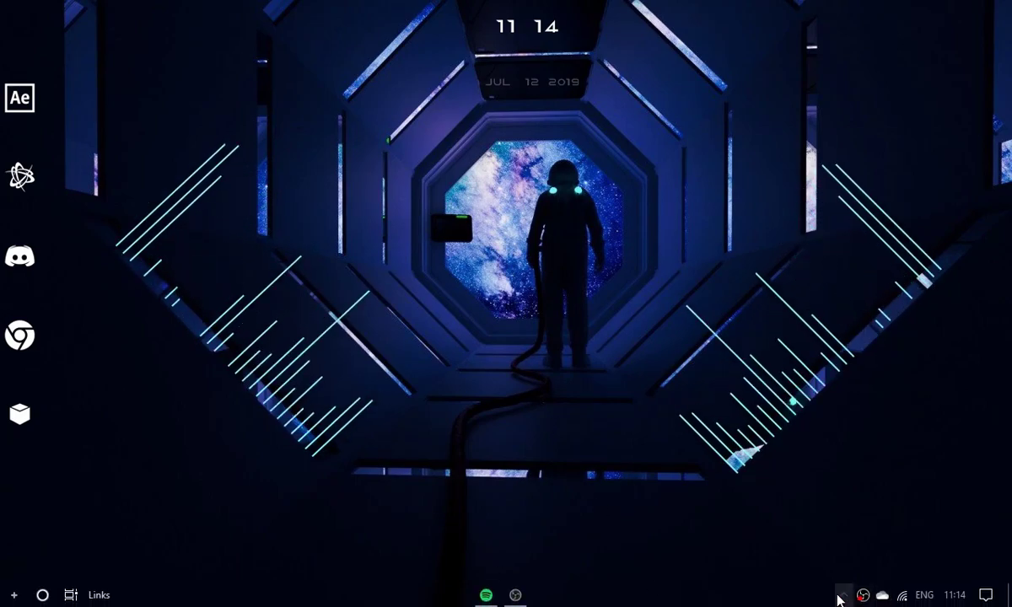
- Reopen the Rainmeter manager, load SHADOW's Download.ini skin and place the download meter near the wallpaper's upper-right corner at coordinates 1120, 0
click(861, 596)
click(814, 505)
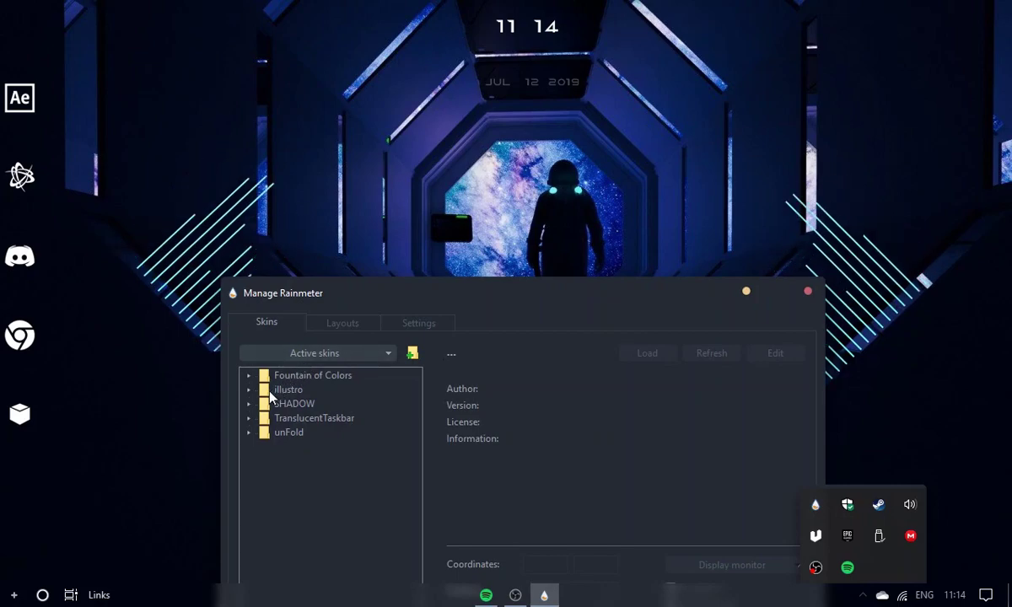
click(249, 404)
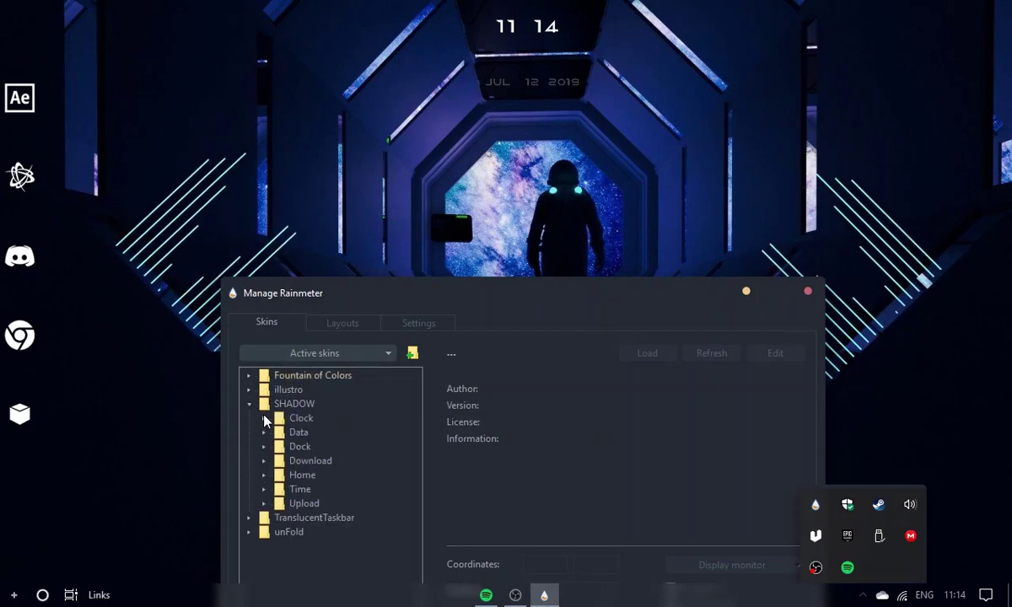
click(264, 460)
click(320, 476)
click(628, 357)
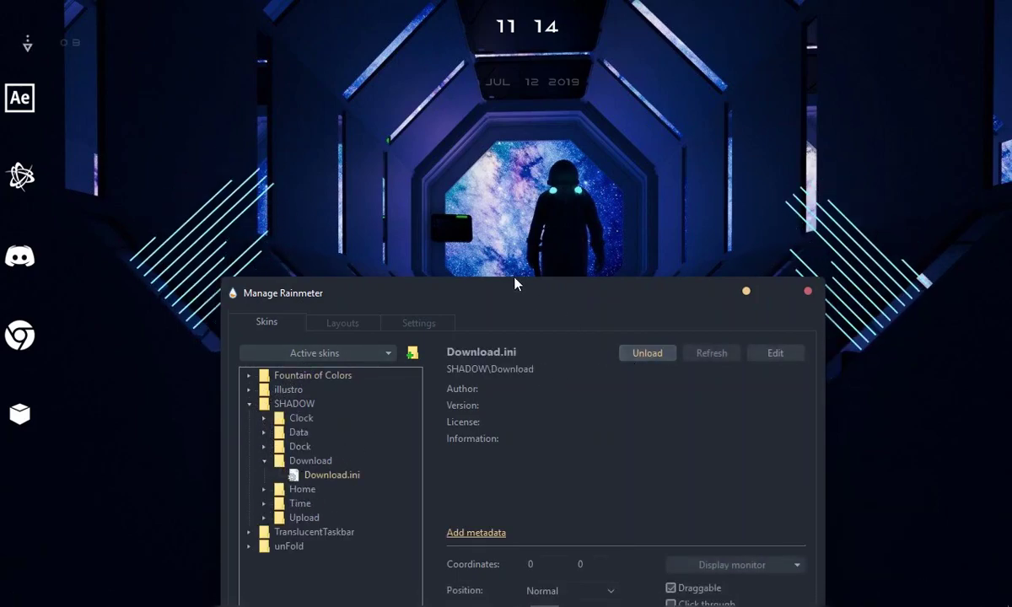
click(30, 48)
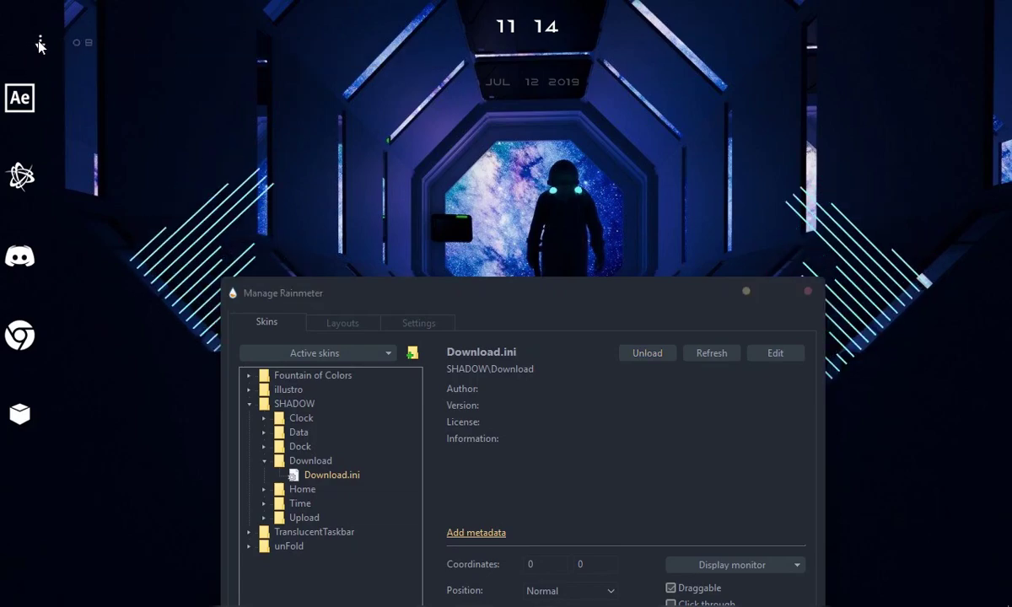
drag(28, 51, 885, 86)
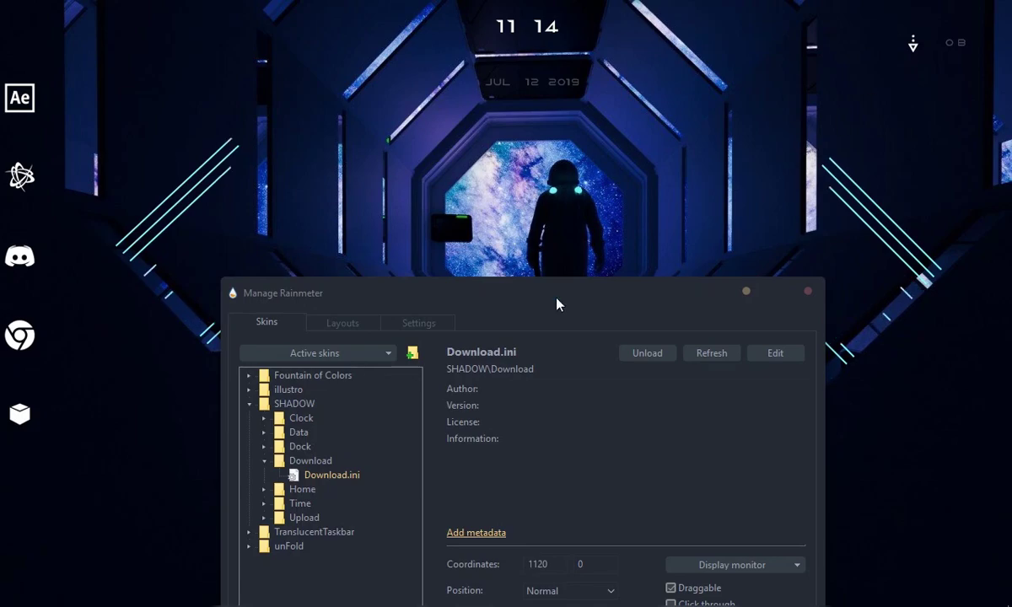
- Load the Upload.ini skin from SHADOW's Upload folder and close the Rainmeter manager
click(264, 517)
click(307, 533)
click(624, 352)
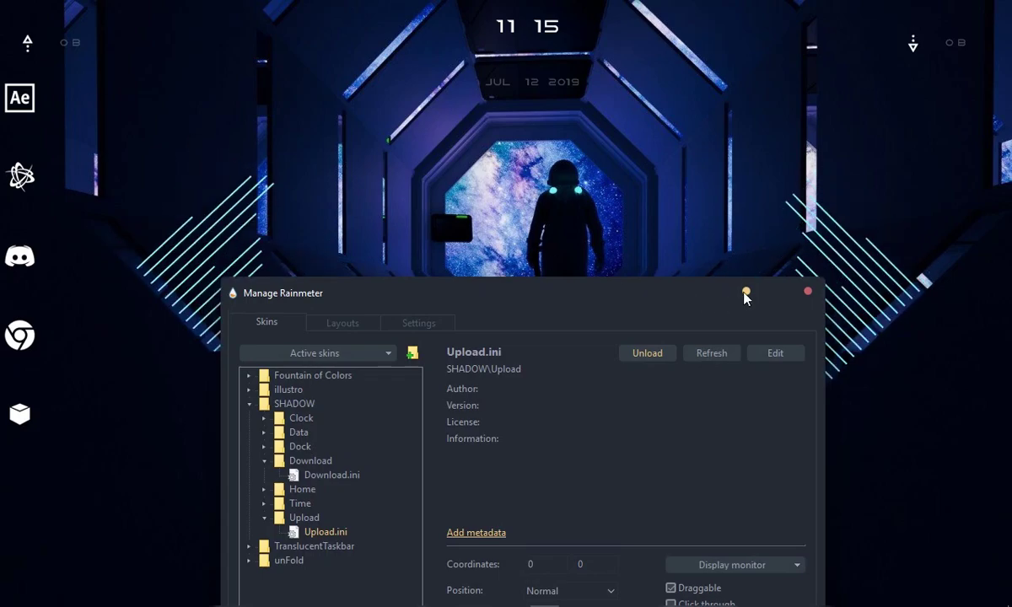
drag(628, 296, 636, 154)
click(814, 151)
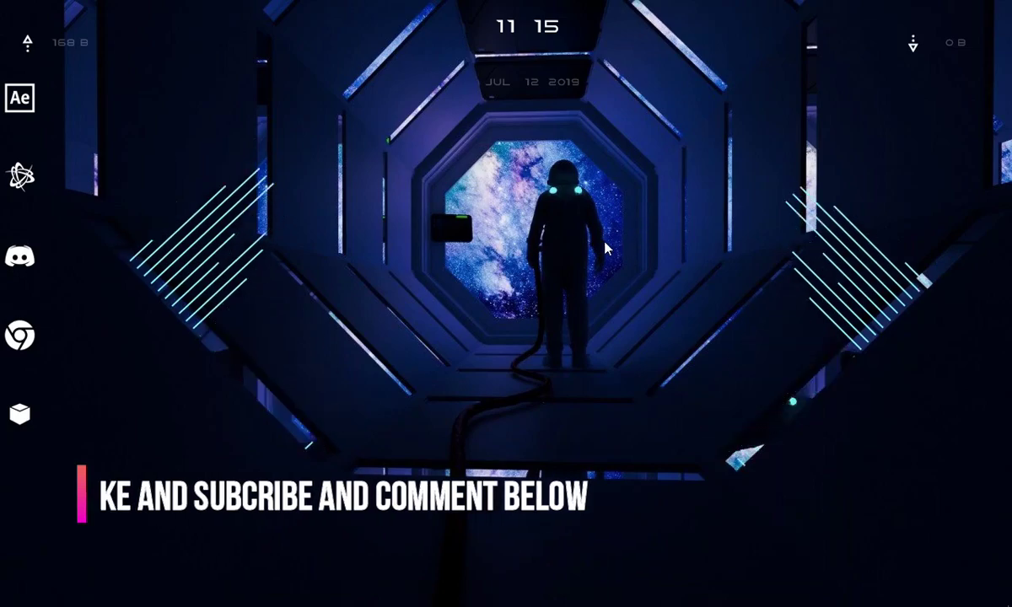